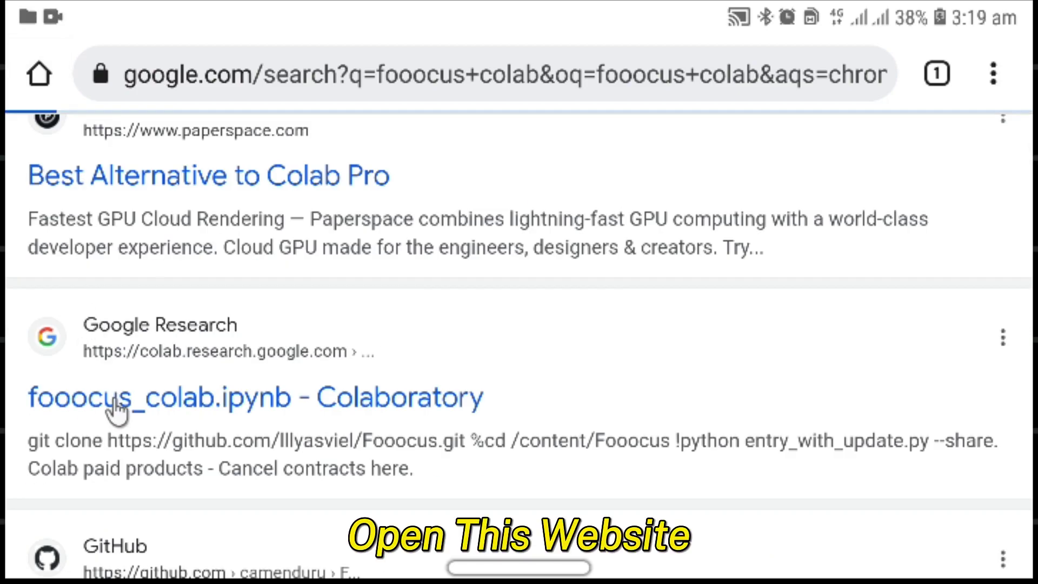
Connect the Fooocus Colab notebook, run its setup cell anyway, and open the gradio.live link.
{"action": "left_click", "coordinate": [110, 402]}
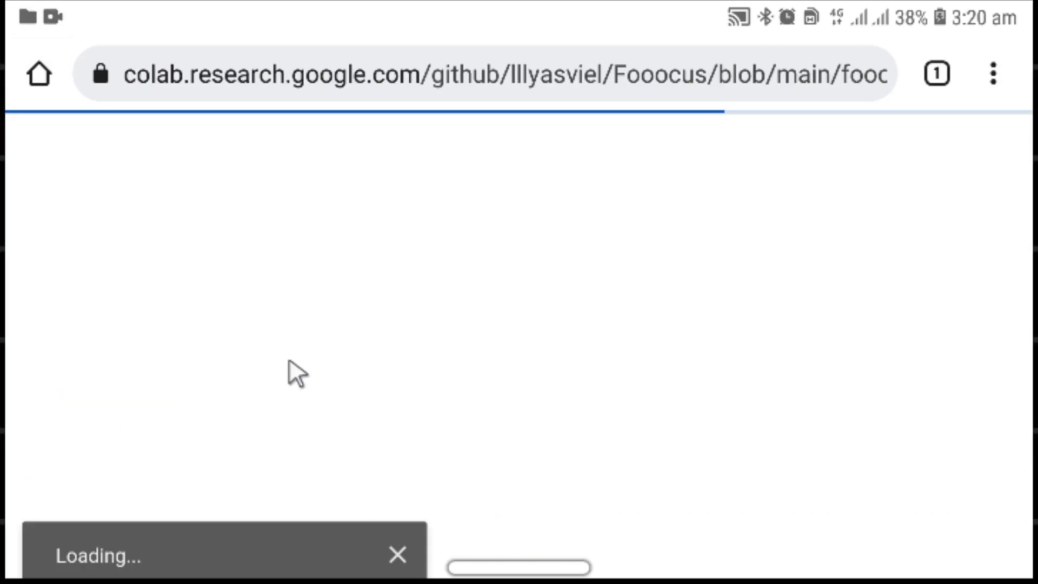
{"action": "left_click", "coordinate": [837, 213]}
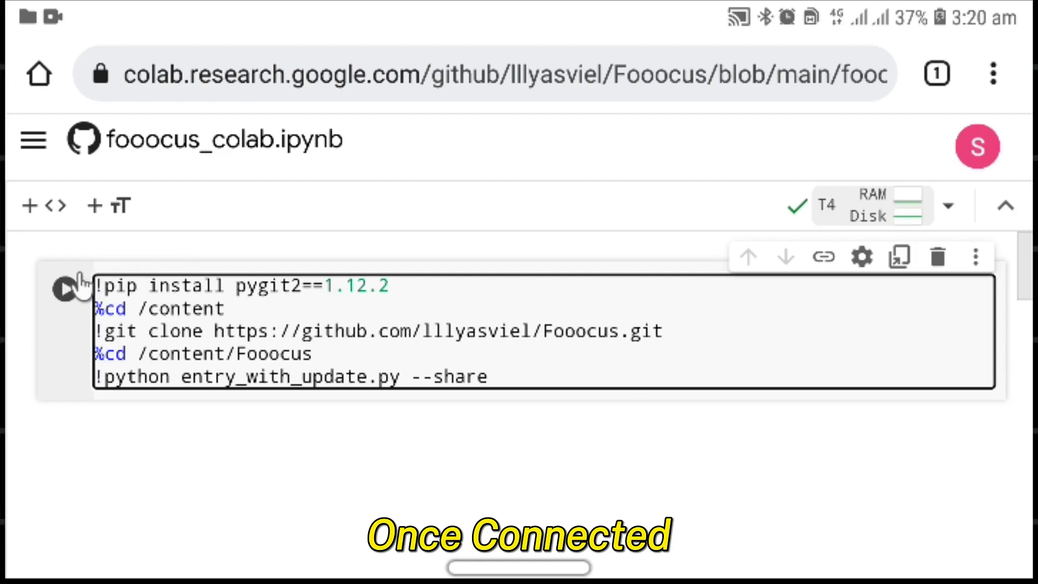
{"action": "left_click", "coordinate": [65, 288]}
{"action": "left_click", "coordinate": [851, 472]}
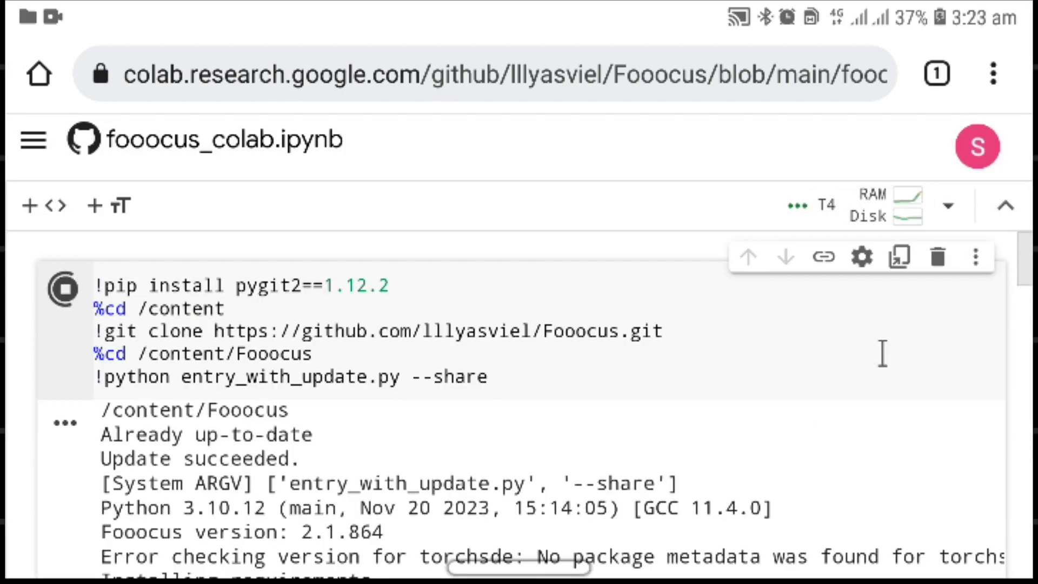
{"action": "scroll", "coordinate": [846, 353], "scroll_direction": "down", "scroll_amount": 10}
{"action": "right_click", "coordinate": [734, 408]}
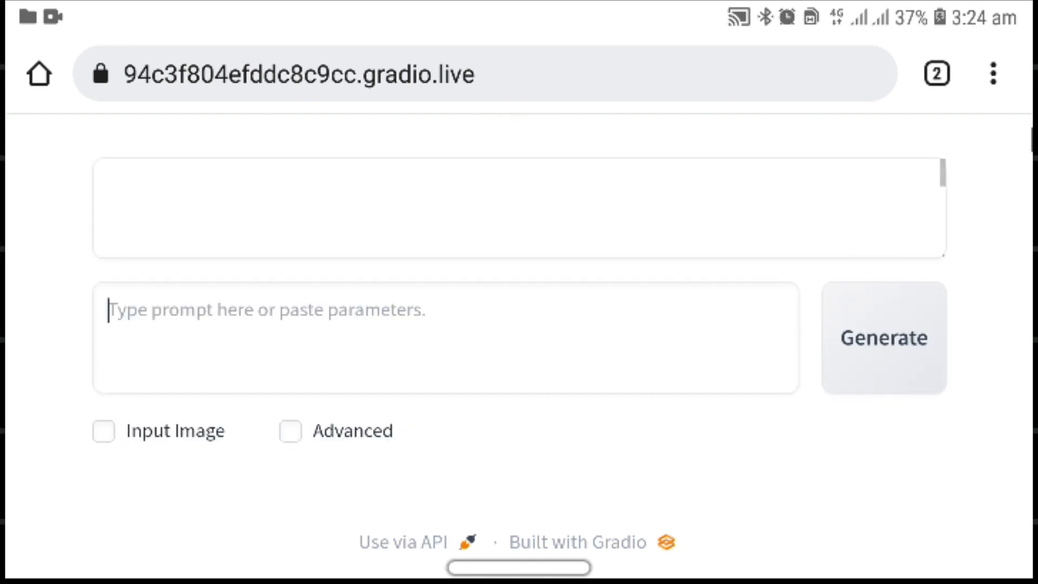
Switch Chrome to desktop site and enter the prompt 'Beautiful blonde girl'.
{"action": "left_click", "coordinate": [996, 73]}
{"action": "scroll", "coordinate": [844, 219], "scroll_direction": "down", "scroll_amount": 5}
{"action": "scroll", "coordinate": [892, 268], "scroll_direction": "down", "scroll_amount": 2}
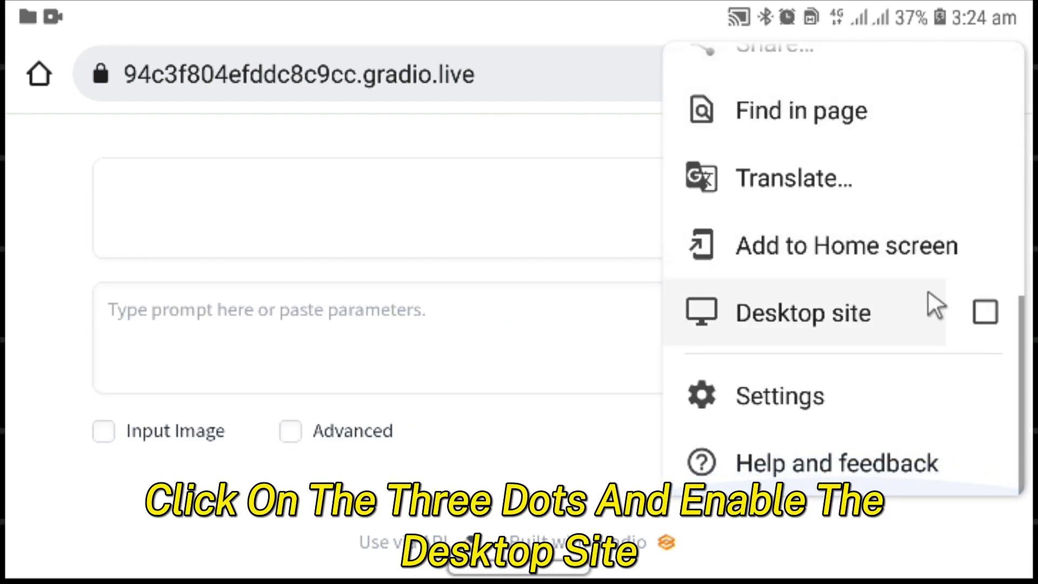
{"action": "left_click", "coordinate": [935, 304]}
{"action": "left_click", "coordinate": [370, 392]}
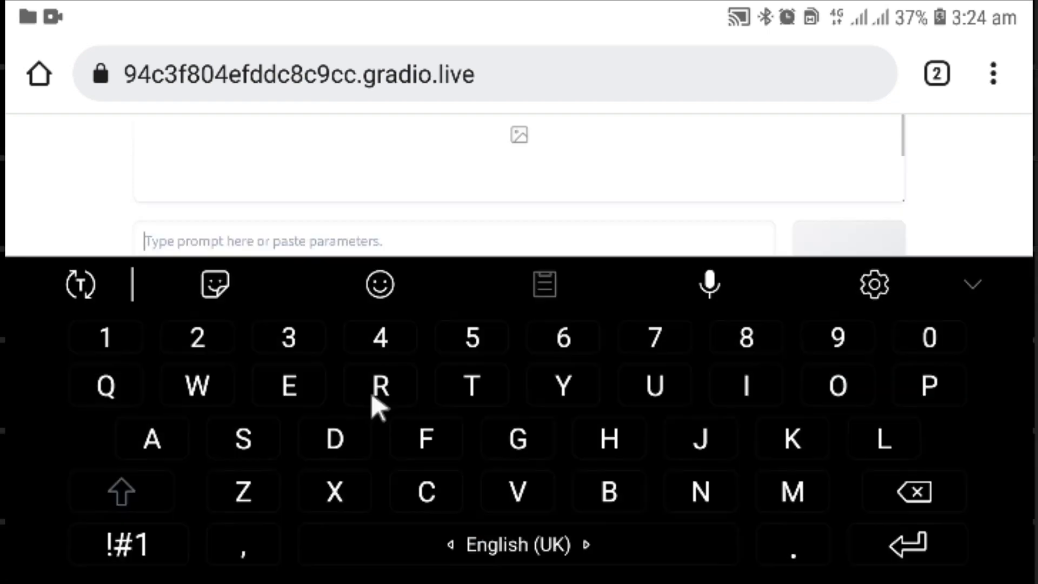
{"action": "type", "text": "Beautiful blondeb"}
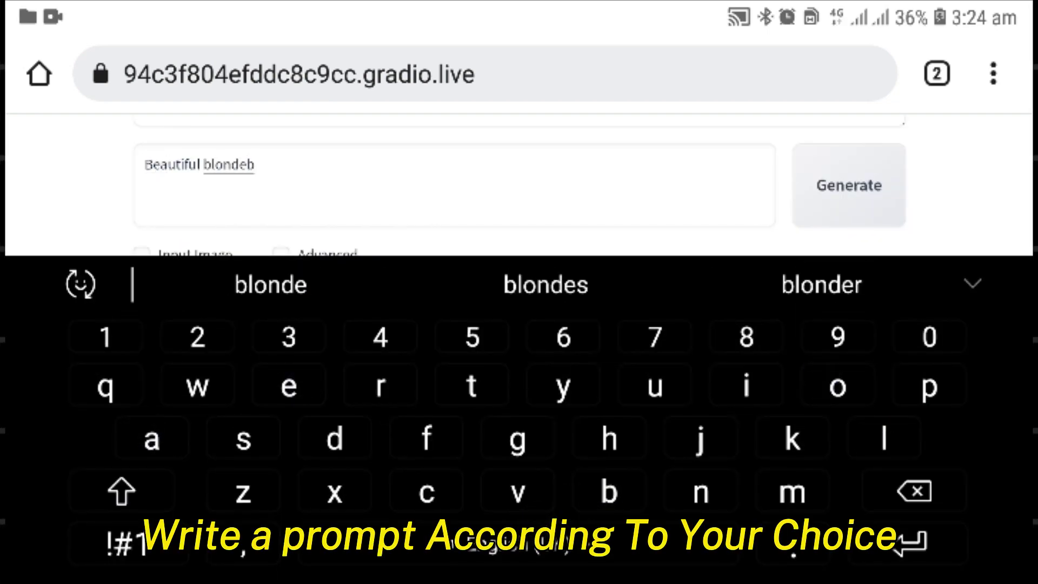
{"action": "key", "text": "BackSpace"}
{"action": "type", "text": "girl"}
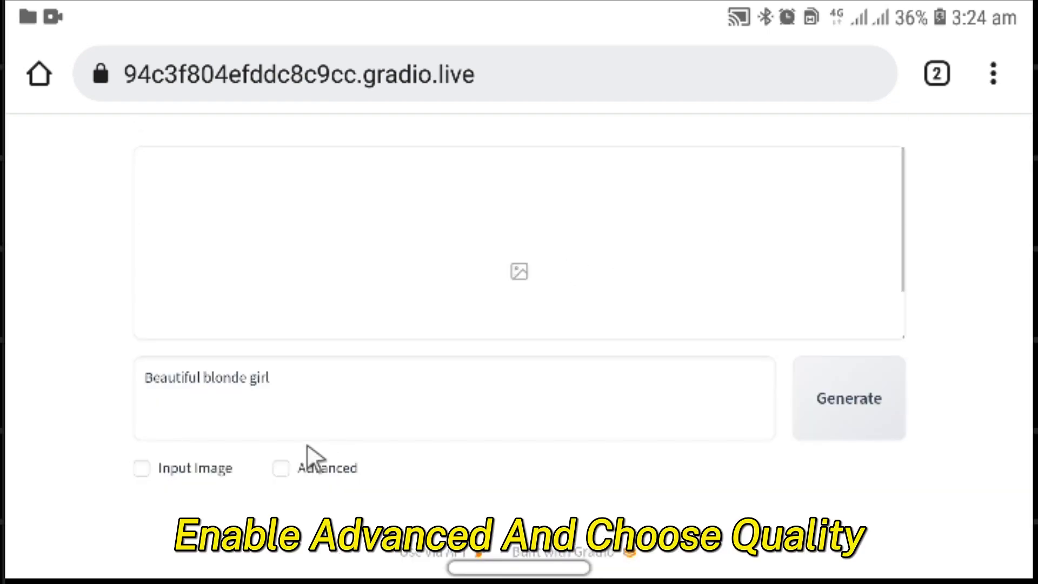
Show the Advanced settings and review the negative prompt, style presets and base models.
{"action": "left_click", "coordinate": [307, 462]}
{"action": "scroll", "coordinate": [721, 243], "scroll_direction": "down", "scroll_amount": 4}
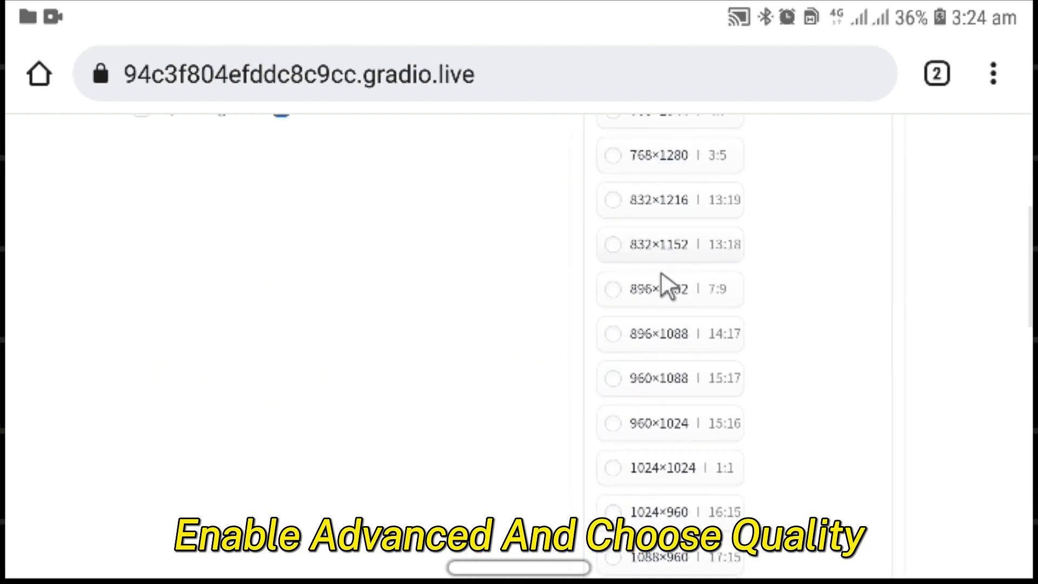
{"action": "scroll", "coordinate": [661, 270], "scroll_direction": "down", "scroll_amount": 2}
{"action": "scroll", "coordinate": [653, 243], "scroll_direction": "down", "scroll_amount": 2}
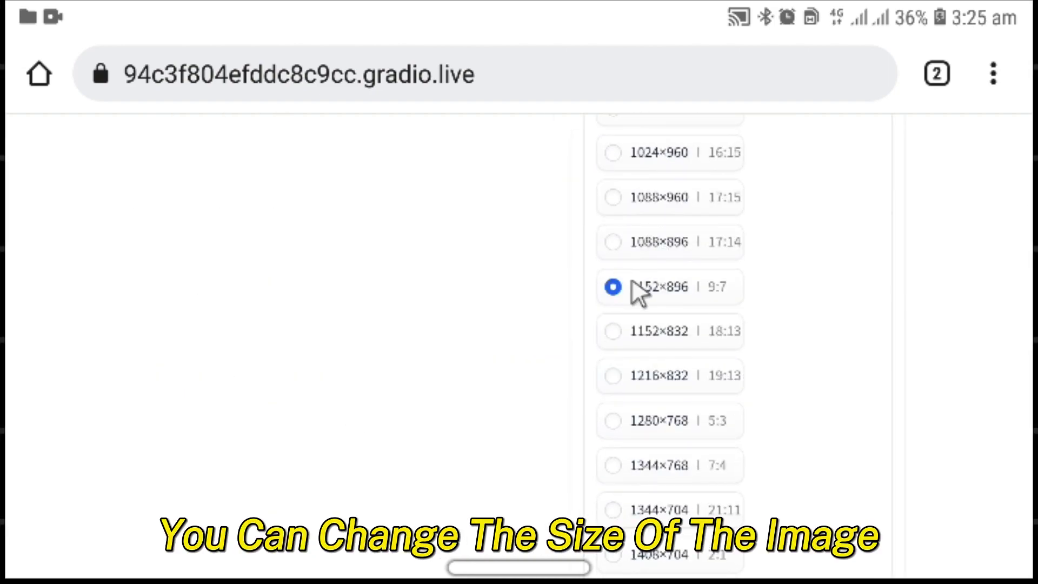
{"action": "scroll", "coordinate": [641, 276], "scroll_direction": "up", "scroll_amount": 5}
{"action": "scroll", "coordinate": [645, 309], "scroll_direction": "down", "scroll_amount": 10}
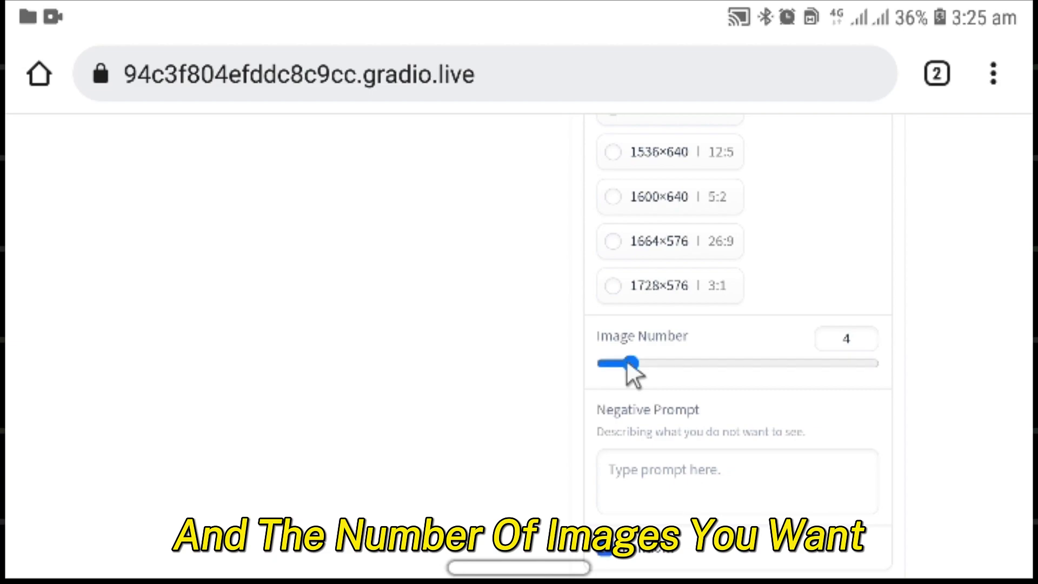
{"action": "left_click", "coordinate": [641, 475]}
{"action": "left_click", "coordinate": [519, 208]}
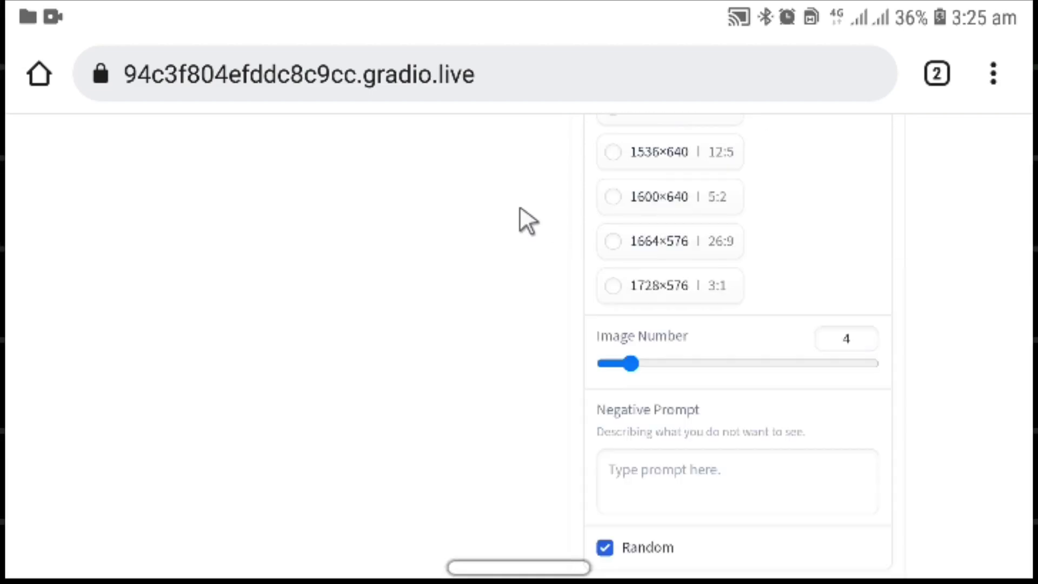
{"action": "scroll", "coordinate": [655, 419], "scroll_direction": "down", "scroll_amount": 2}
{"action": "scroll", "coordinate": [684, 167], "scroll_direction": "up", "scroll_amount": 10}
{"action": "left_click", "coordinate": [681, 150]}
{"action": "left_click", "coordinate": [768, 149]}
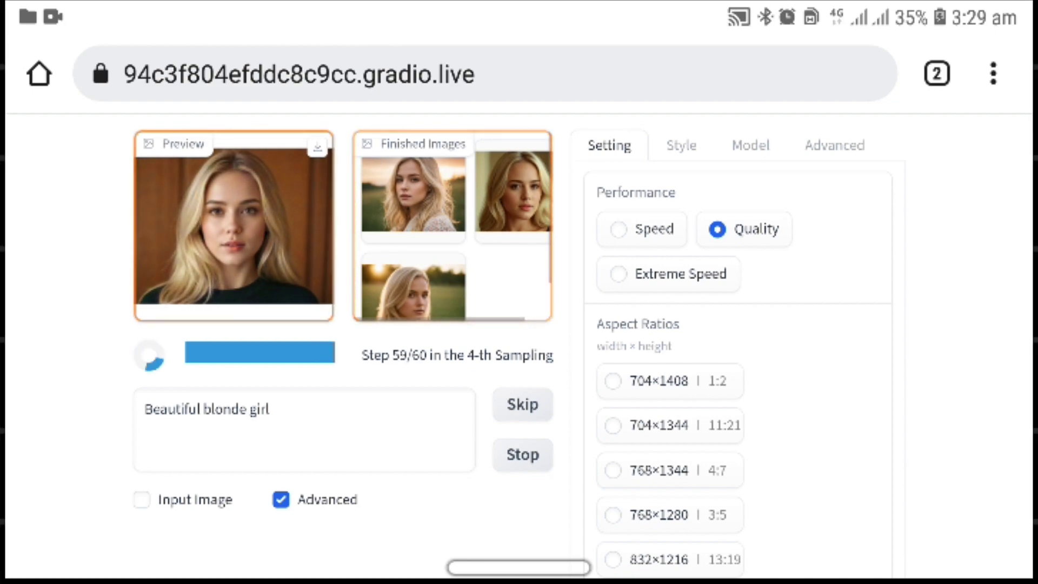
Browse the generated portraits and download the brown-background one.
{"action": "left_click", "coordinate": [243, 235]}
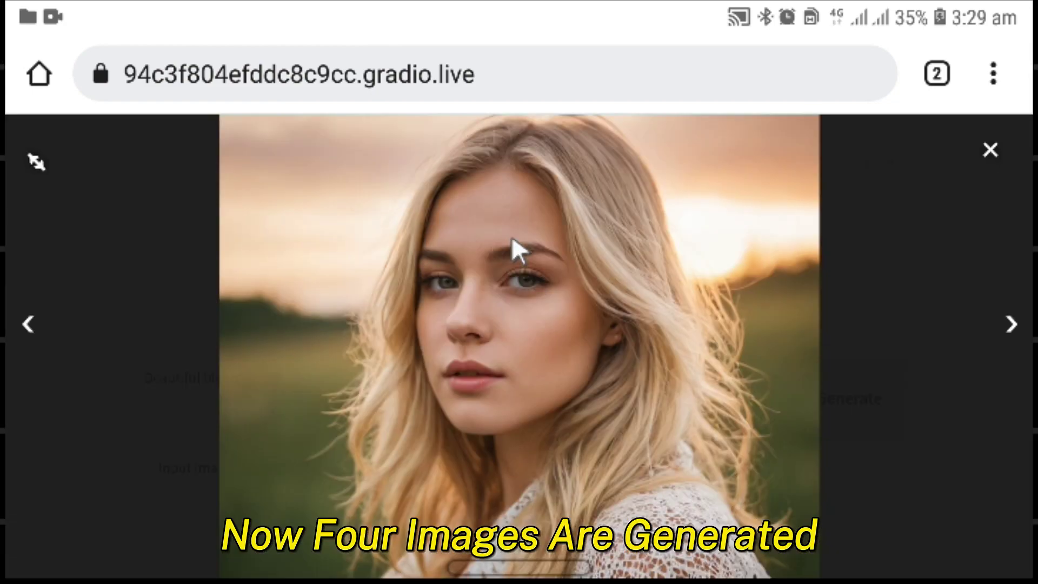
{"action": "left_click", "coordinate": [1010, 324]}
{"action": "left_click", "coordinate": [29, 325]}
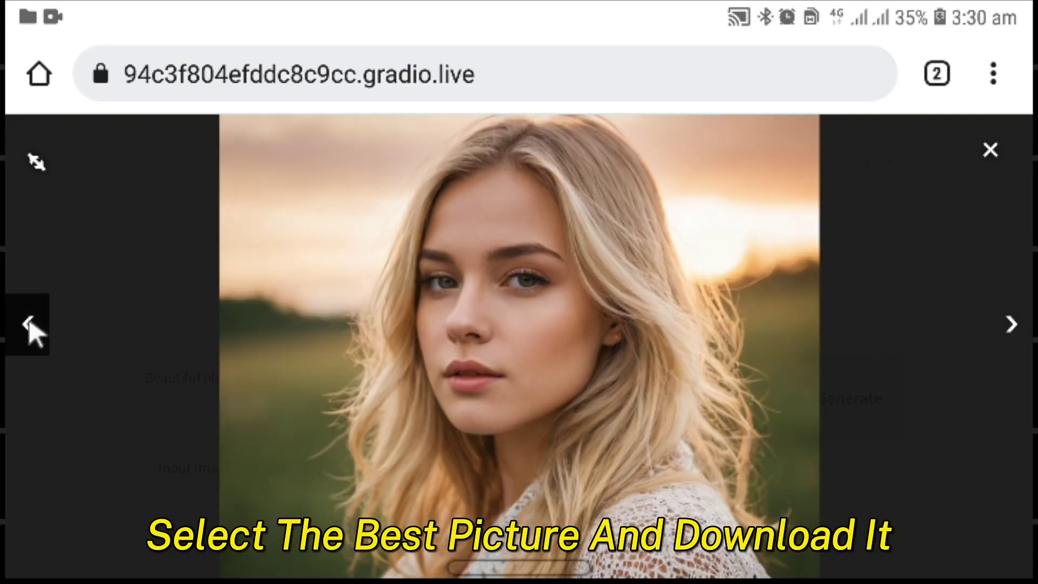
{"action": "left_click", "coordinate": [990, 151]}
{"action": "left_click", "coordinate": [591, 311]}
{"action": "left_click", "coordinate": [865, 163]}
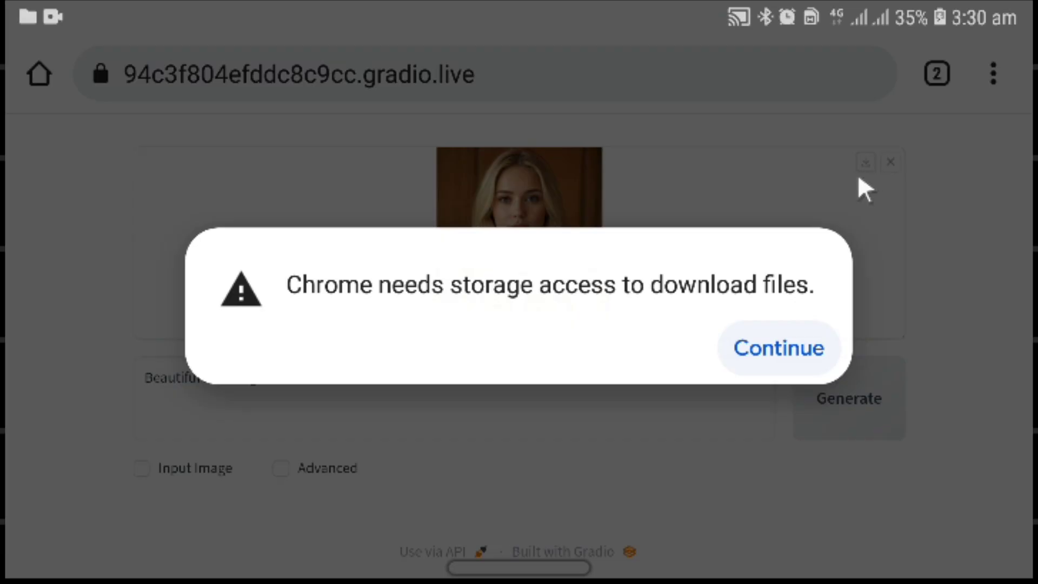
{"action": "left_click", "coordinate": [777, 347]}
{"action": "left_click", "coordinate": [757, 397]}
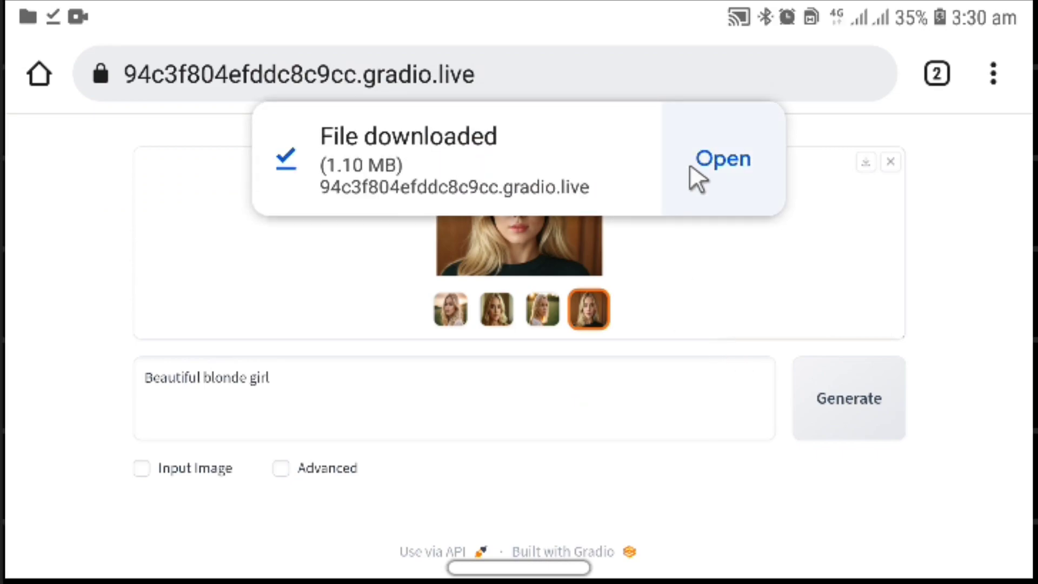
{"action": "left_click", "coordinate": [719, 195]}
{"action": "left_click", "coordinate": [39, 74]}
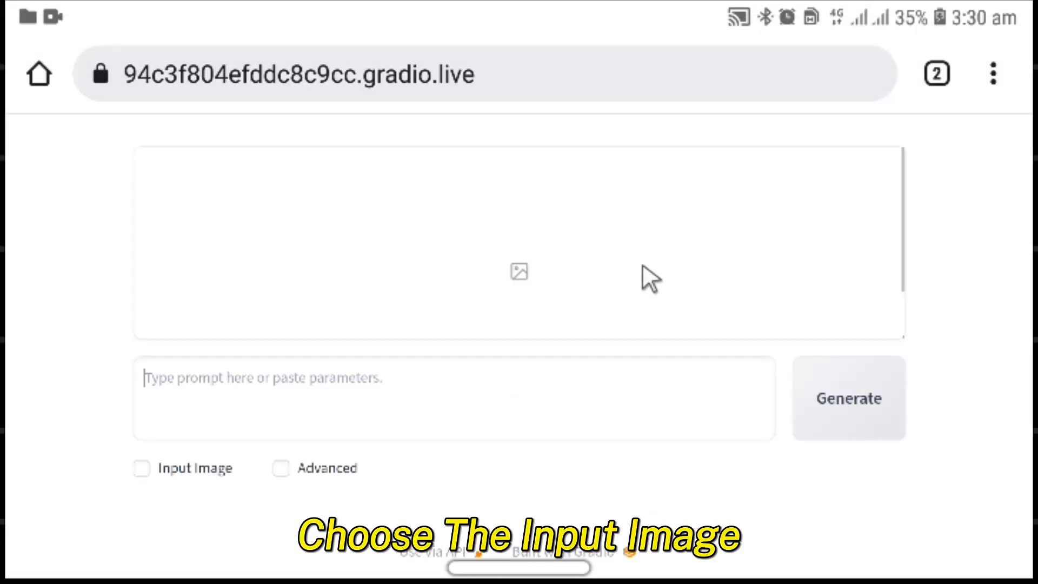
Upload the downloaded portrait as input image and run Upscale (2x).
{"action": "left_click", "coordinate": [142, 466]}
{"action": "scroll", "coordinate": [300, 415], "scroll_direction": "down", "scroll_amount": 3}
{"action": "left_click", "coordinate": [296, 409]}
{"action": "left_click", "coordinate": [430, 227]}
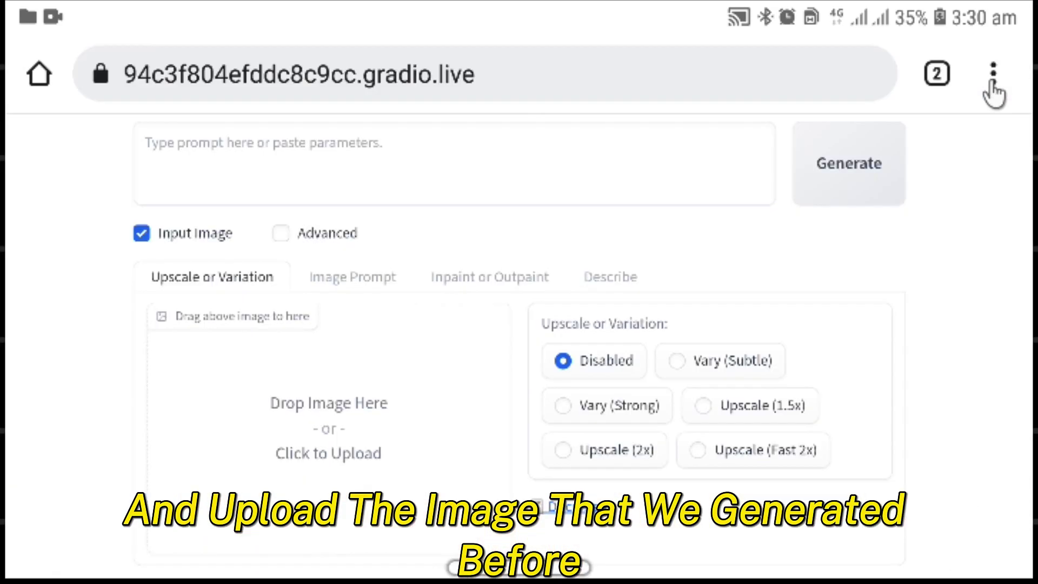
{"action": "scroll", "coordinate": [466, 365], "scroll_direction": "down", "scroll_amount": 1}
{"action": "left_click", "coordinate": [563, 408]}
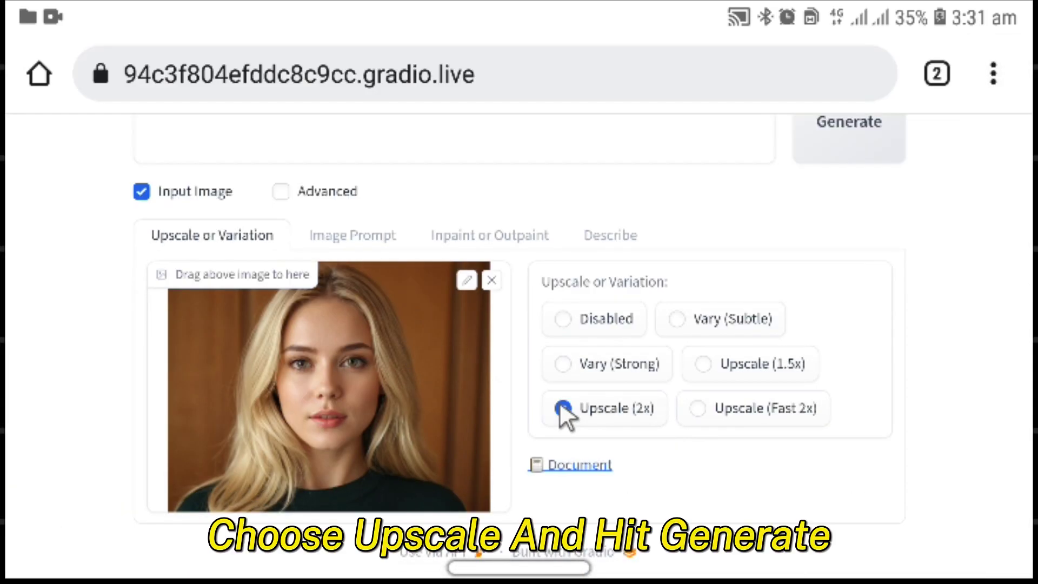
{"action": "scroll", "coordinate": [545, 403], "scroll_direction": "up", "scroll_amount": 3}
{"action": "scroll", "coordinate": [525, 324], "scroll_direction": "up", "scroll_amount": 1}
{"action": "left_click", "coordinate": [835, 402]}
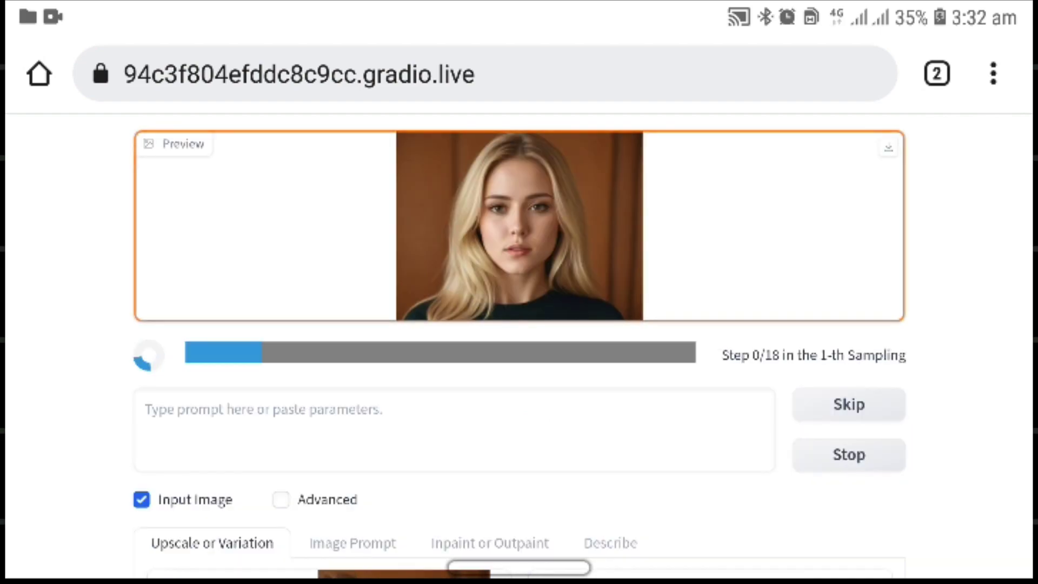
Download the 2x upscaled portrait (4.42 MB) and refresh the Fooocus page.
{"action": "left_click", "coordinate": [481, 252]}
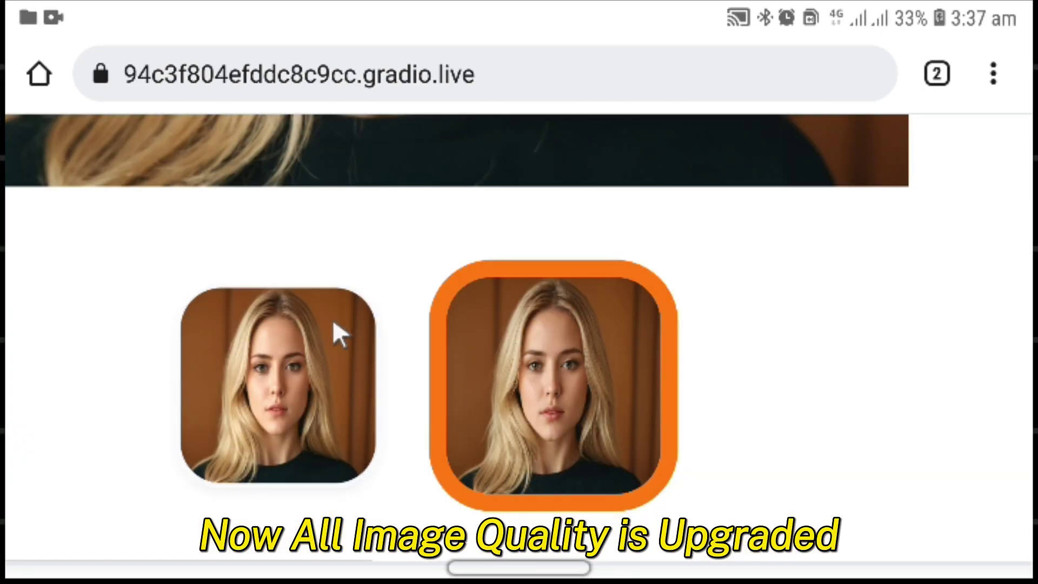
{"action": "scroll", "coordinate": [531, 325], "scroll_direction": "down", "scroll_amount": 5}
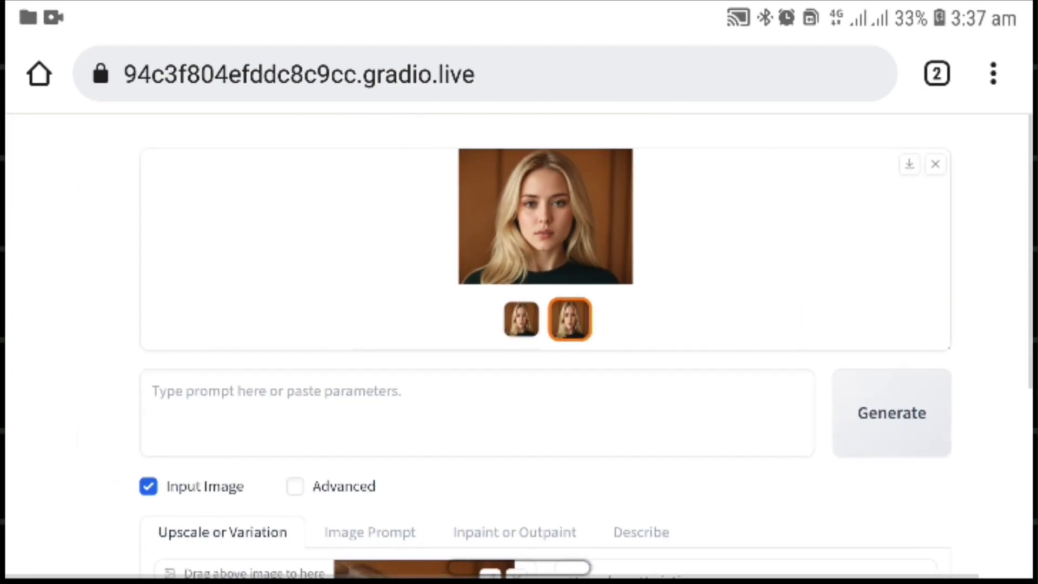
{"action": "left_click", "coordinate": [907, 168]}
{"action": "left_click", "coordinate": [742, 392]}
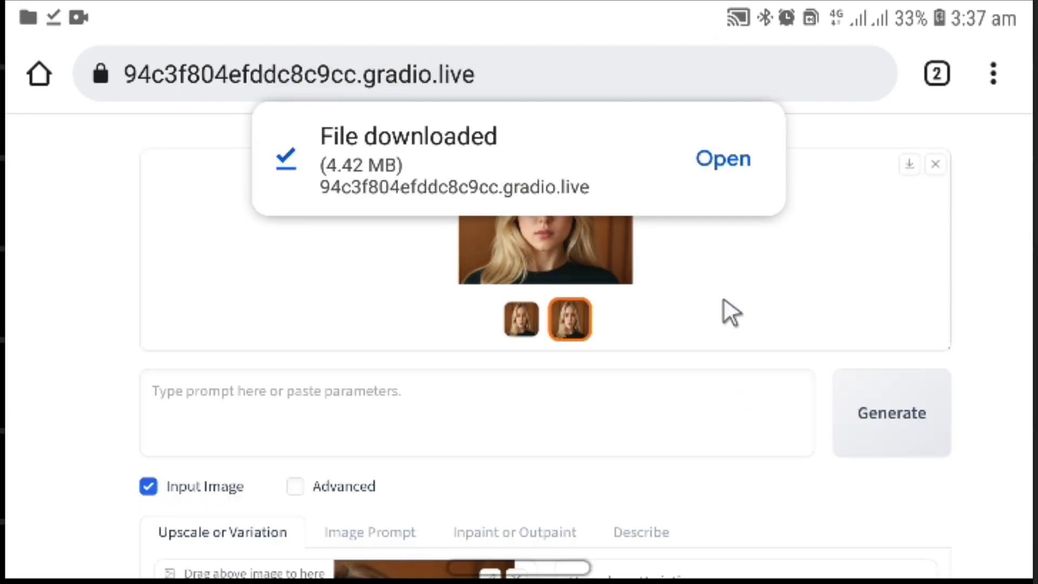
{"action": "left_click_drag", "start_coordinate": [672, 65], "coordinate": [689, 331]}
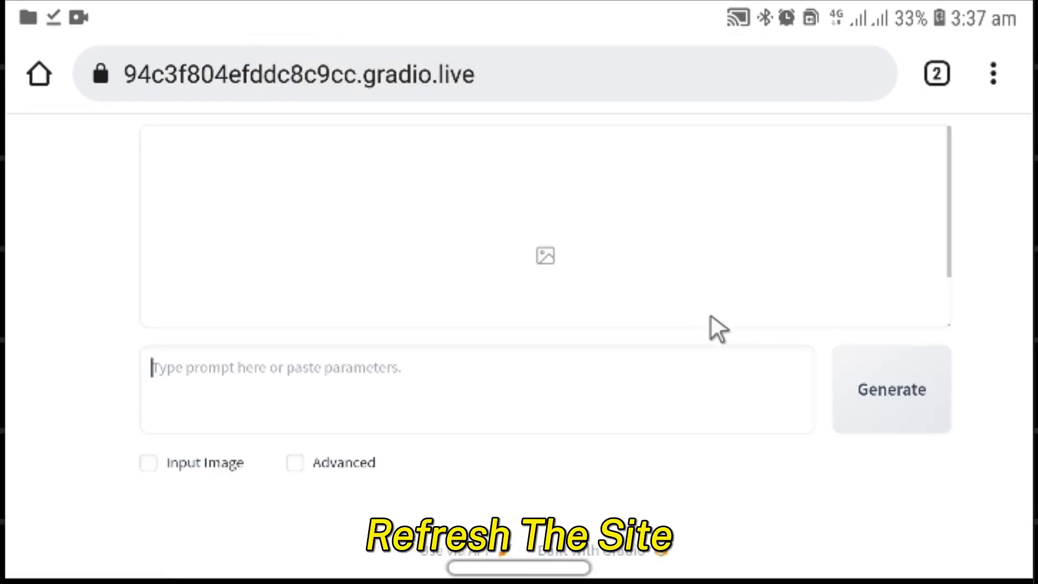
Upload the blonde portrait under Input Image > Image Prompt and select FaceSwap.
{"action": "left_click", "coordinate": [422, 349]}
{"action": "left_click", "coordinate": [147, 463]}
{"action": "scroll", "coordinate": [138, 405], "scroll_direction": "down", "scroll_amount": 2}
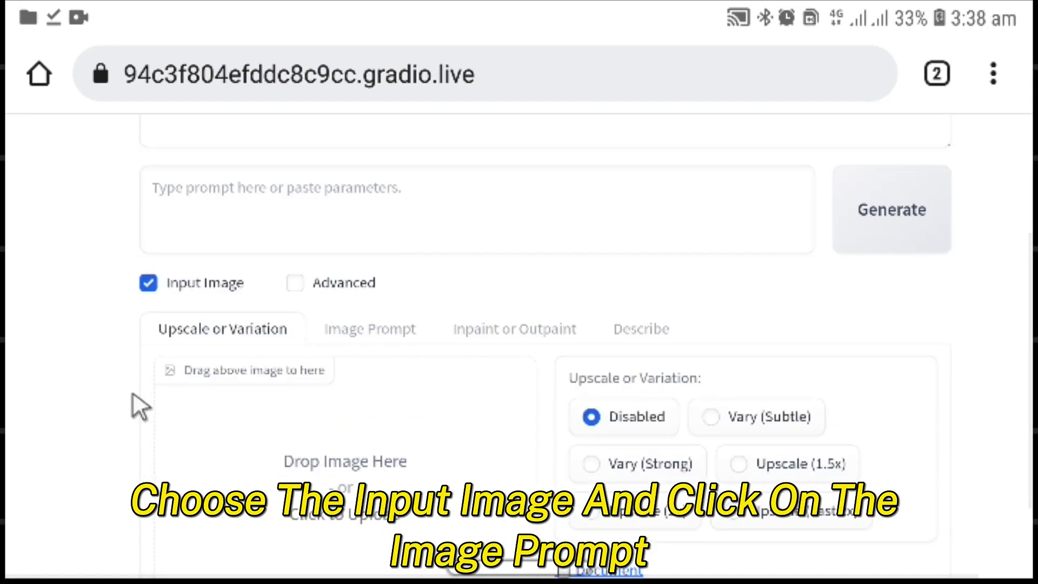
{"action": "left_click", "coordinate": [365, 329]}
{"action": "scroll", "coordinate": [350, 386], "scroll_direction": "down", "scroll_amount": 1}
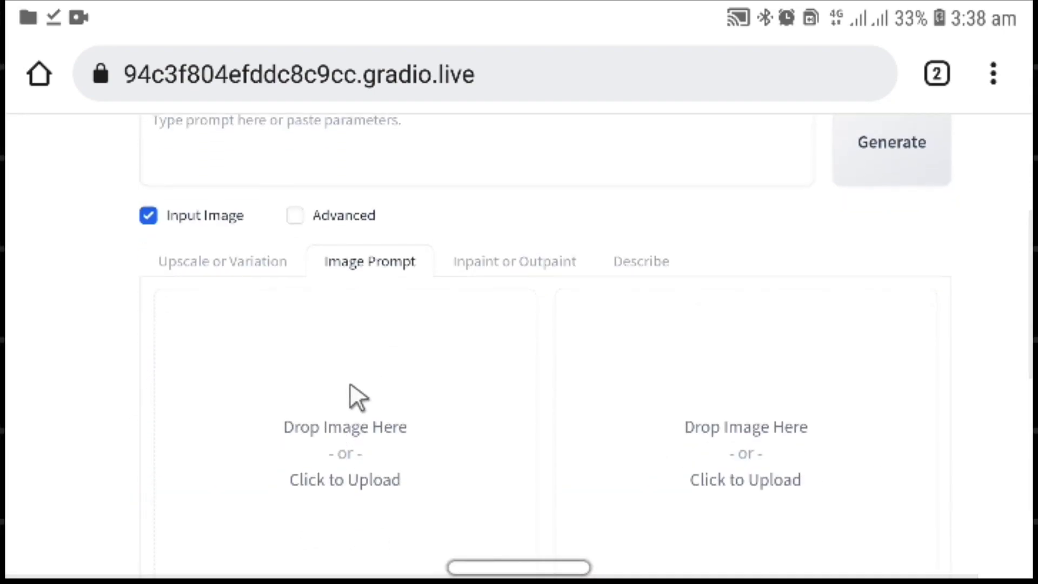
{"action": "left_click", "coordinate": [336, 412]}
{"action": "left_click", "coordinate": [432, 243]}
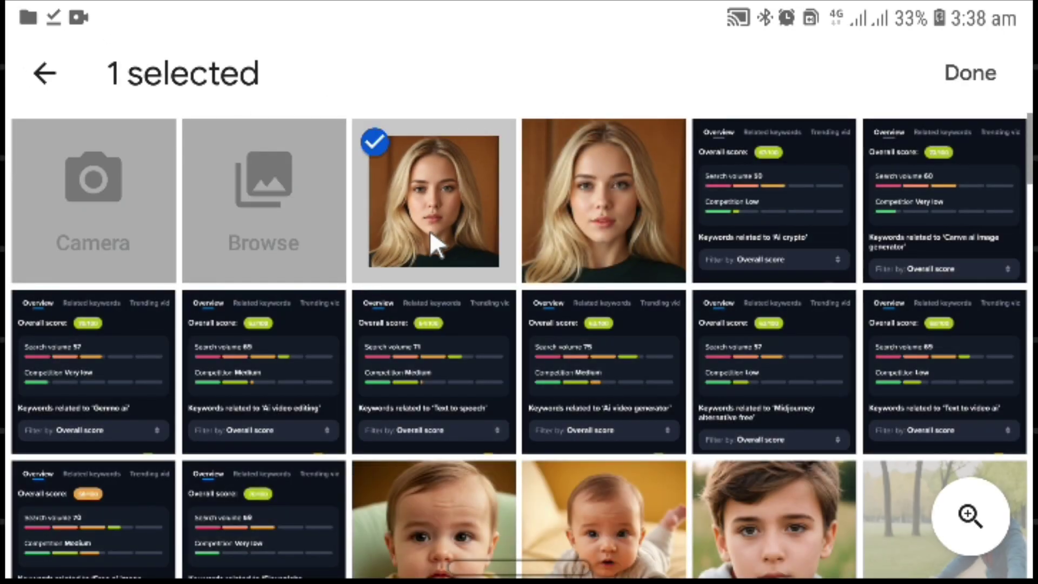
{"action": "left_click", "coordinate": [967, 81]}
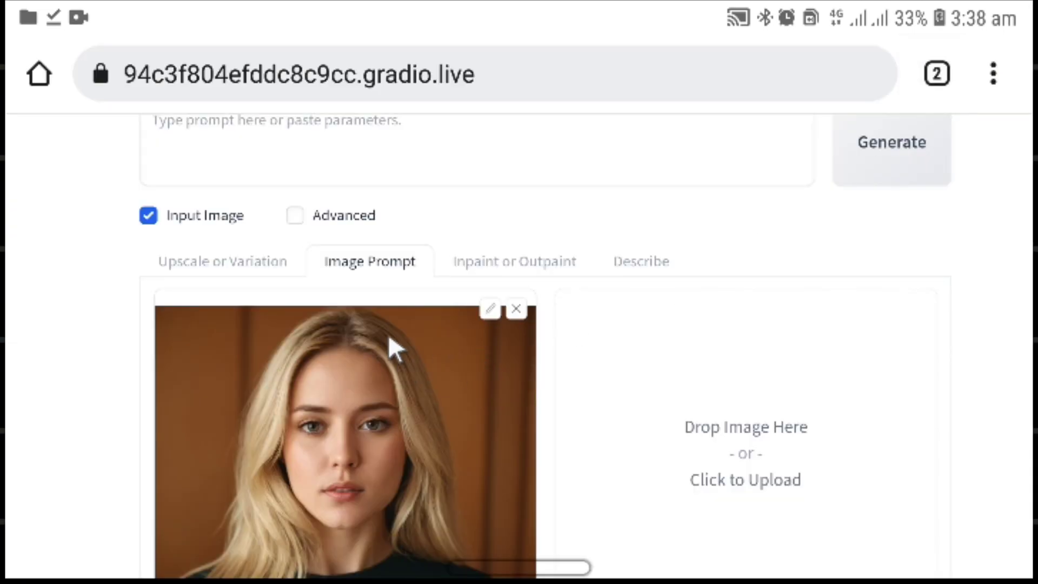
{"action": "scroll", "coordinate": [388, 333], "scroll_direction": "down", "scroll_amount": 5}
{"action": "scroll", "coordinate": [388, 334], "scroll_direction": "down", "scroll_amount": 2}
{"action": "scroll", "coordinate": [160, 461], "scroll_direction": "up", "scroll_amount": 2}
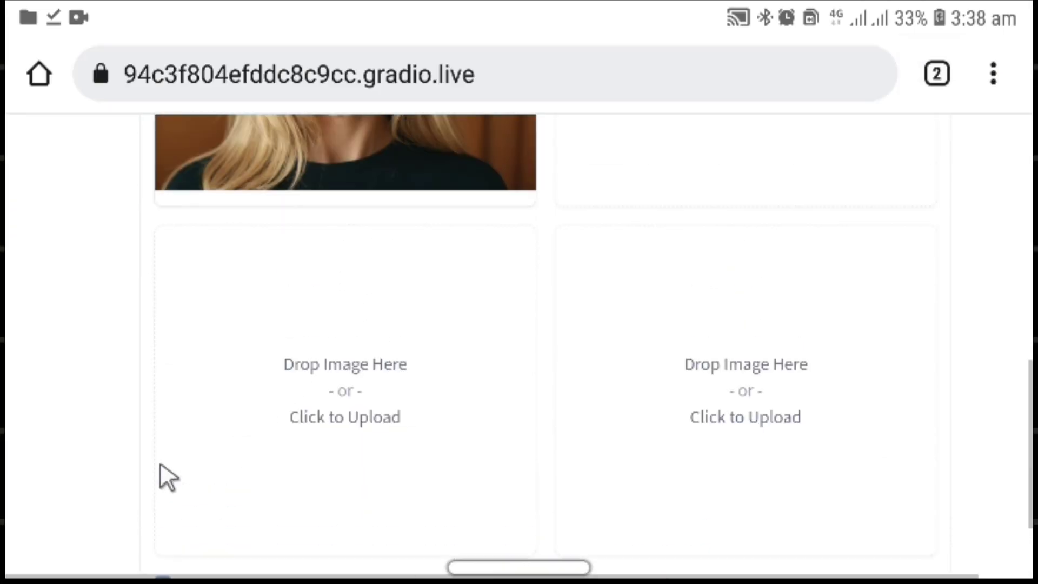
{"action": "scroll", "coordinate": [160, 461], "scroll_direction": "up", "scroll_amount": 5}
{"action": "scroll", "coordinate": [242, 379], "scroll_direction": "down", "scroll_amount": 4}
{"action": "scroll", "coordinate": [294, 323], "scroll_direction": "down", "scroll_amount": 1}
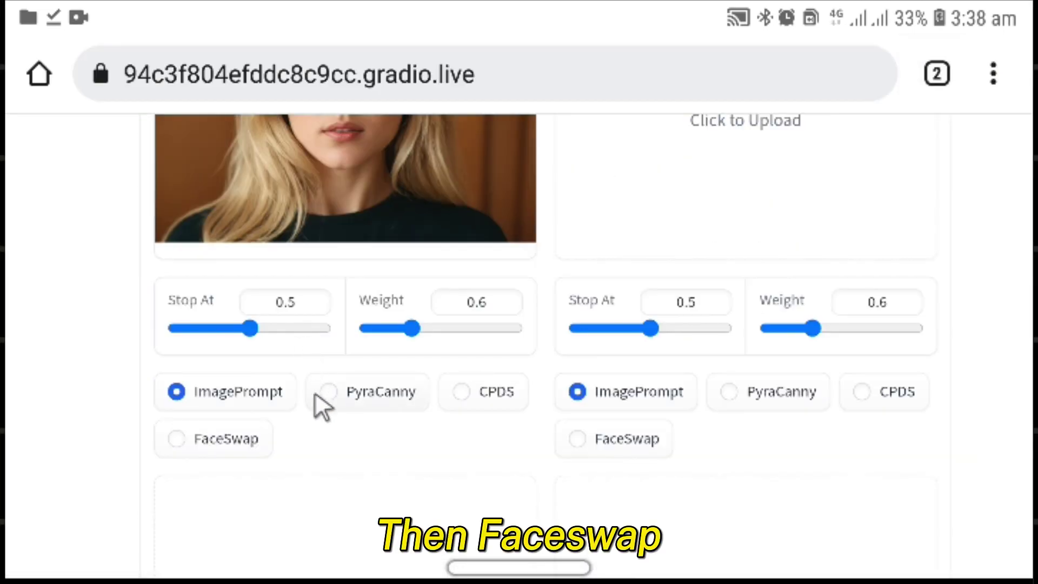
{"action": "left_click", "coordinate": [176, 438]}
{"action": "scroll", "coordinate": [323, 404], "scroll_direction": "up", "scroll_amount": 5}
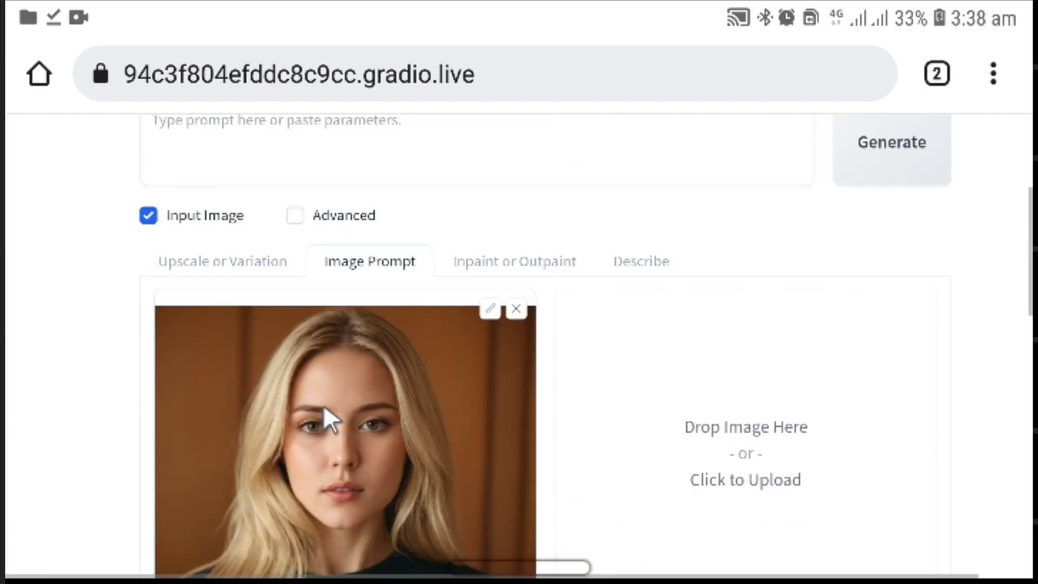
{"action": "scroll", "coordinate": [323, 404], "scroll_direction": "up", "scroll_amount": 2}
{"action": "scroll", "coordinate": [345, 394], "scroll_direction": "up", "scroll_amount": 2}
Try generating 'Beautiful blonde standing with a car.', then close the errored tab.
{"action": "left_click", "coordinate": [295, 396]}
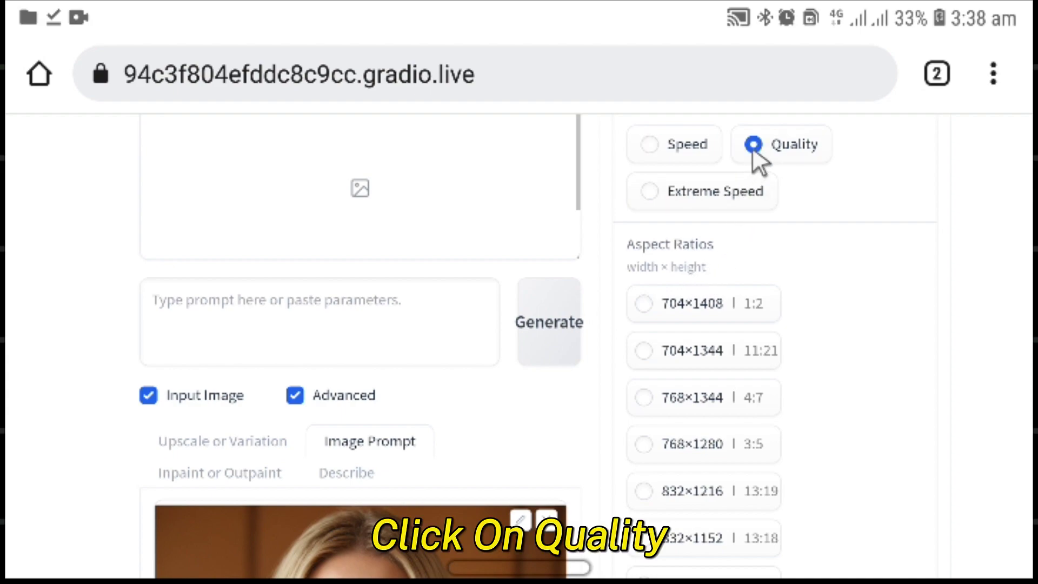
{"action": "scroll", "coordinate": [693, 228], "scroll_direction": "down", "scroll_amount": 5}
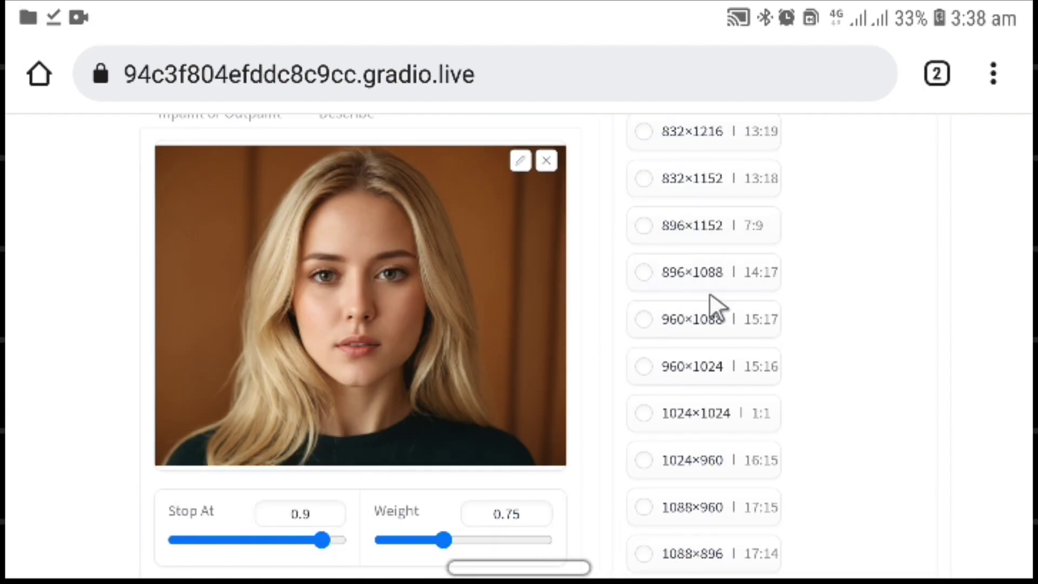
{"action": "scroll", "coordinate": [719, 305], "scroll_direction": "down", "scroll_amount": 1}
{"action": "scroll", "coordinate": [702, 348], "scroll_direction": "down", "scroll_amount": 2}
{"action": "scroll", "coordinate": [695, 349], "scroll_direction": "down", "scroll_amount": 2}
{"action": "scroll", "coordinate": [687, 345], "scroll_direction": "down", "scroll_amount": 7}
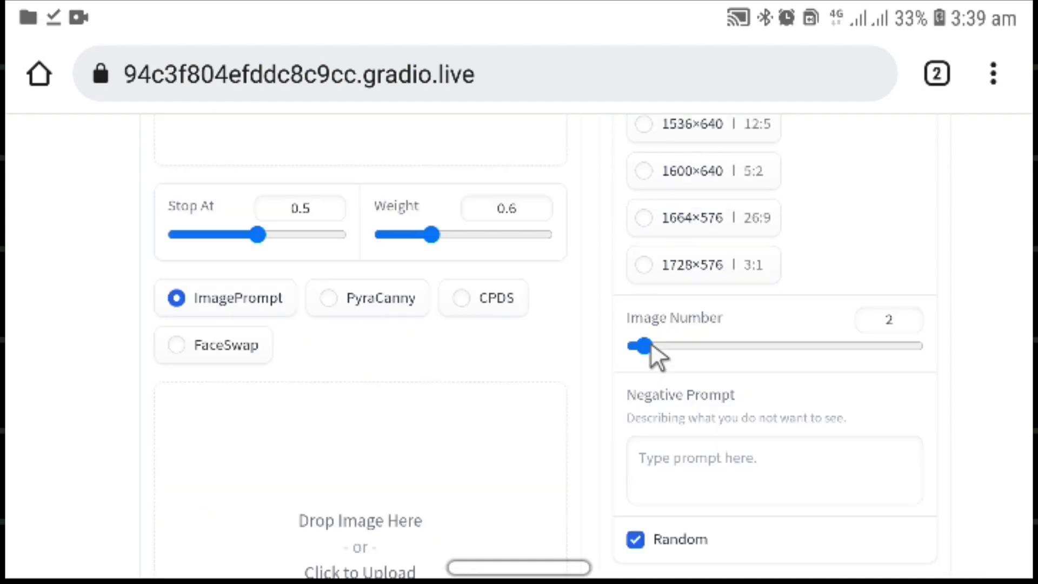
{"action": "left_click_drag", "start_coordinate": [653, 354], "coordinate": [643, 357]}
{"action": "scroll", "coordinate": [613, 369], "scroll_direction": "up", "scroll_amount": 10}
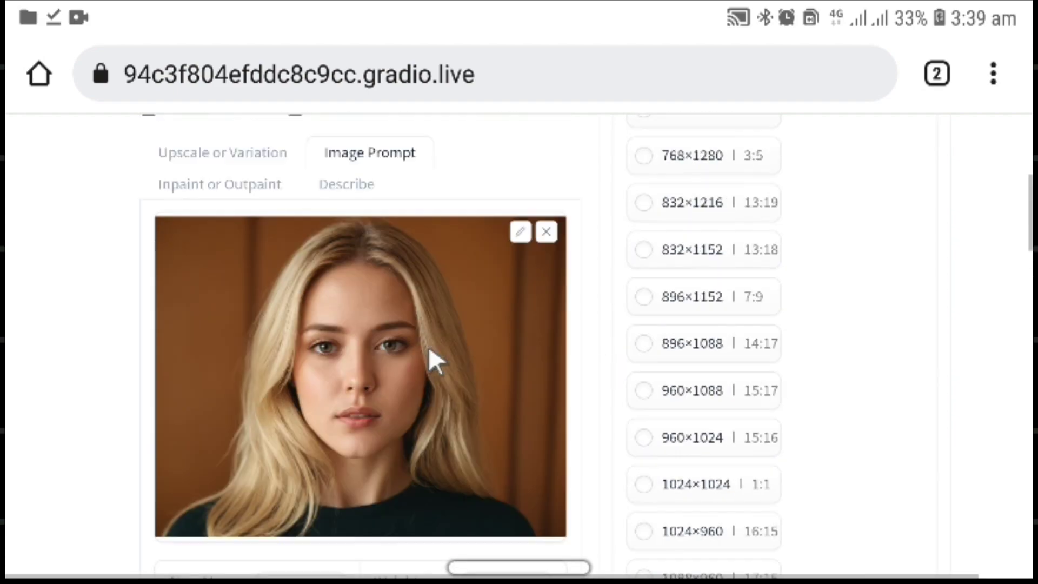
{"action": "scroll", "coordinate": [428, 345], "scroll_direction": "up", "scroll_amount": 5}
{"action": "left_click", "coordinate": [372, 392]}
{"action": "type", "text": "Beautiful blonde standing with a car."}
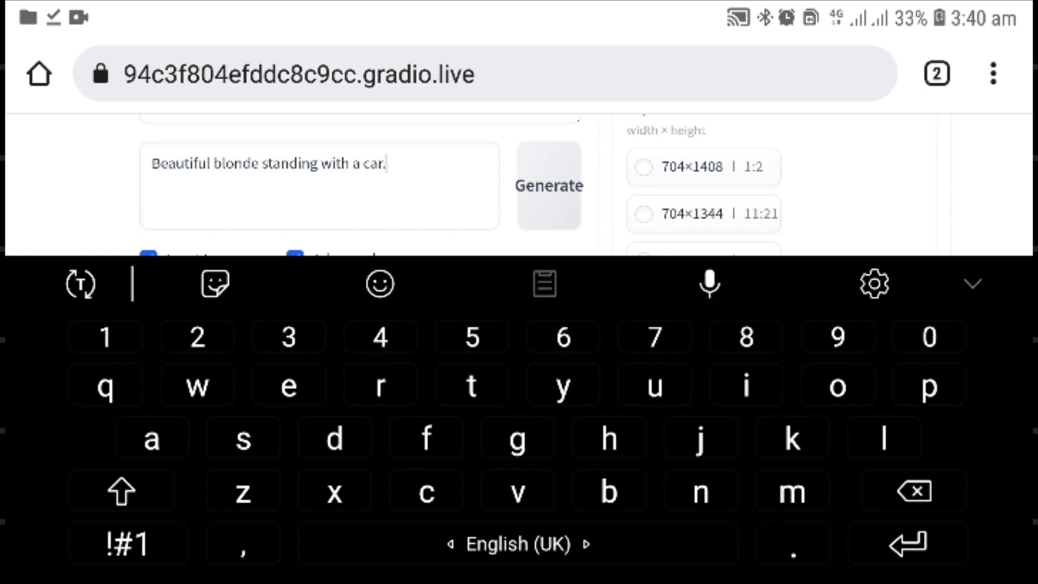
{"action": "left_click", "coordinate": [533, 203]}
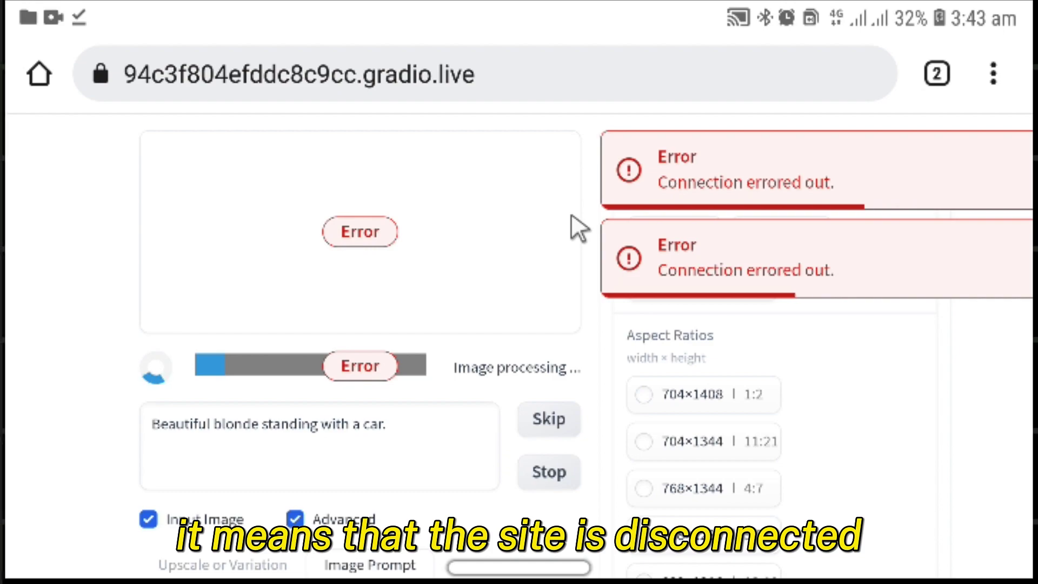
{"action": "left_click", "coordinate": [938, 75]}
{"action": "left_click", "coordinate": [659, 151]}
Rerun the Fooocus Colab cell and paste its new gradio.live link into a new tab.
{"action": "left_click", "coordinate": [245, 229]}
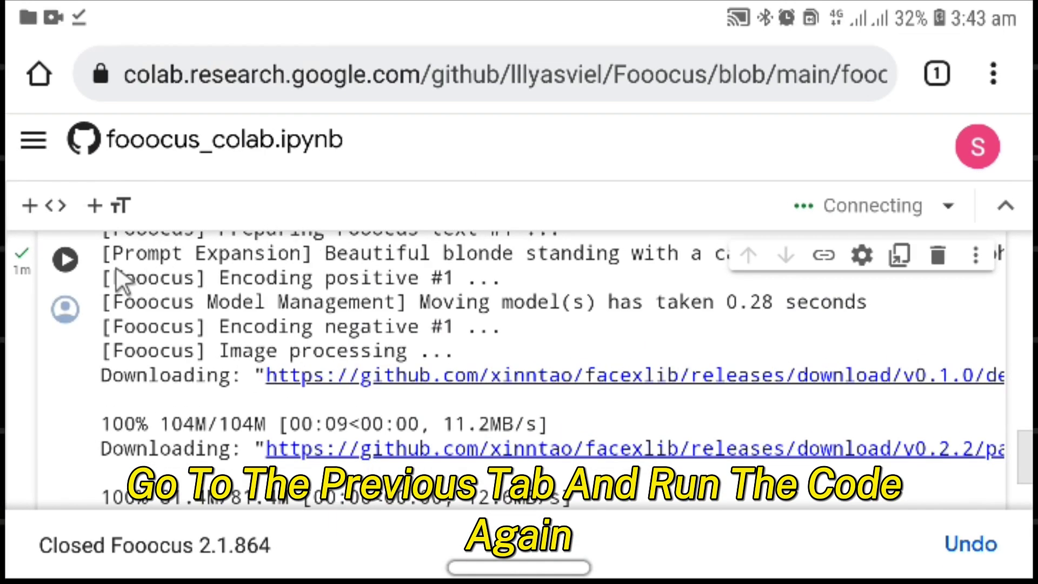
{"action": "left_click", "coordinate": [64, 258]}
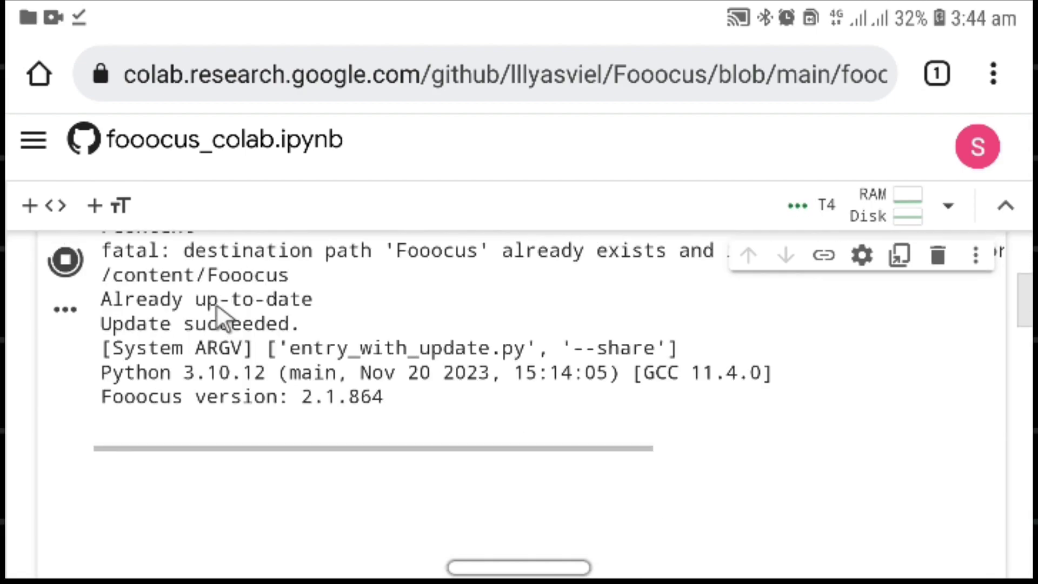
{"action": "scroll", "coordinate": [226, 289], "scroll_direction": "down", "scroll_amount": 2}
{"action": "right_click", "coordinate": [595, 412]}
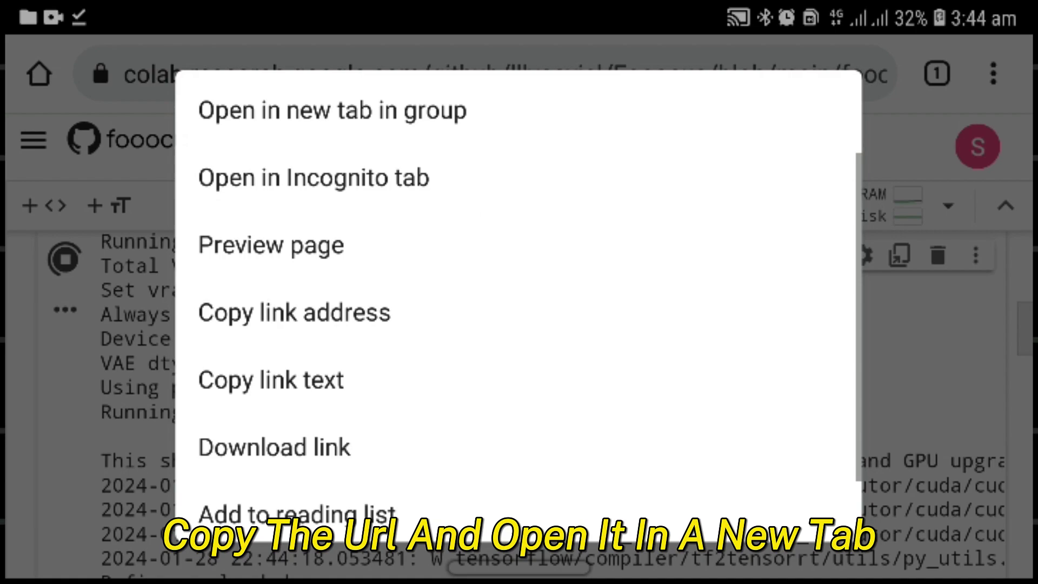
{"action": "left_click", "coordinate": [294, 311]}
{"action": "left_click", "coordinate": [937, 74]}
{"action": "left_click", "coordinate": [50, 83]}
{"action": "left_click", "coordinate": [299, 357]}
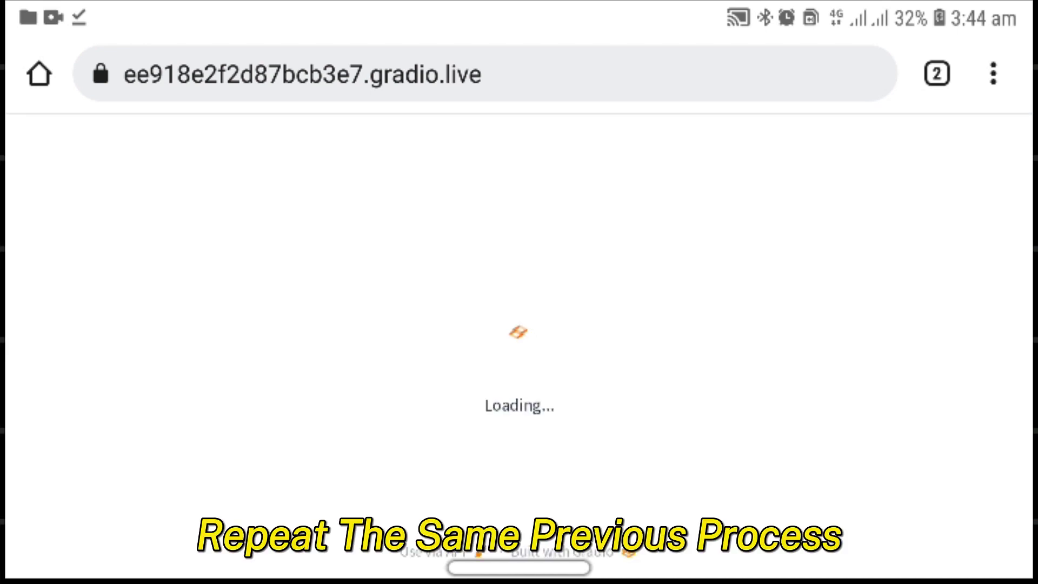
Re-upload the blonde portrait as FaceSwap prompt, generate the car picture, and view it.
{"action": "left_click", "coordinate": [141, 468]}
{"action": "scroll", "coordinate": [301, 433], "scroll_direction": "down", "scroll_amount": 3}
{"action": "left_click", "coordinate": [300, 433]}
{"action": "left_click", "coordinate": [429, 198]}
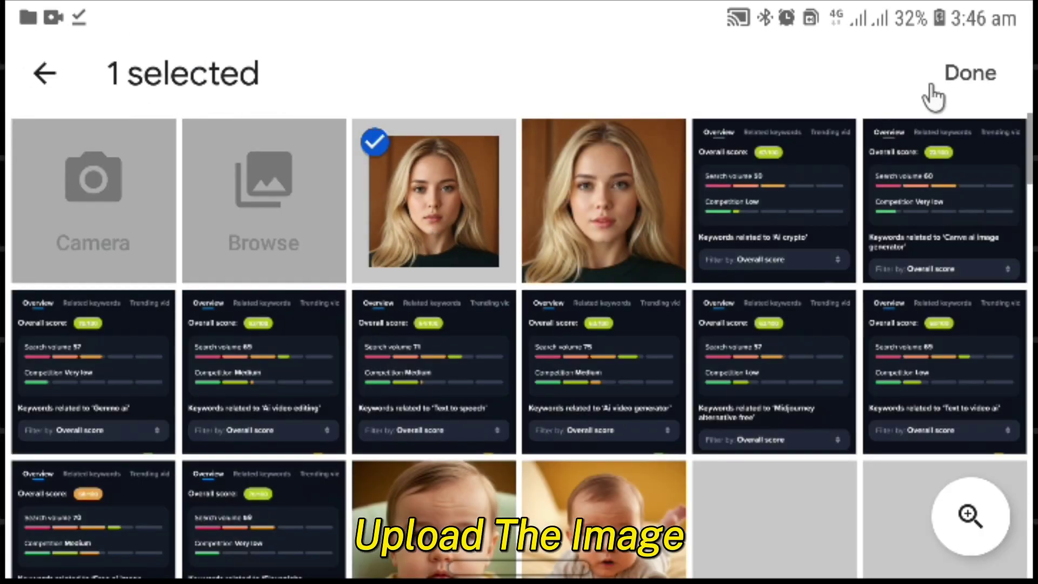
{"action": "left_click", "coordinate": [927, 98]}
{"action": "scroll", "coordinate": [203, 415], "scroll_direction": "up", "scroll_amount": 3}
{"action": "scroll", "coordinate": [204, 417], "scroll_direction": "down", "scroll_amount": 2}
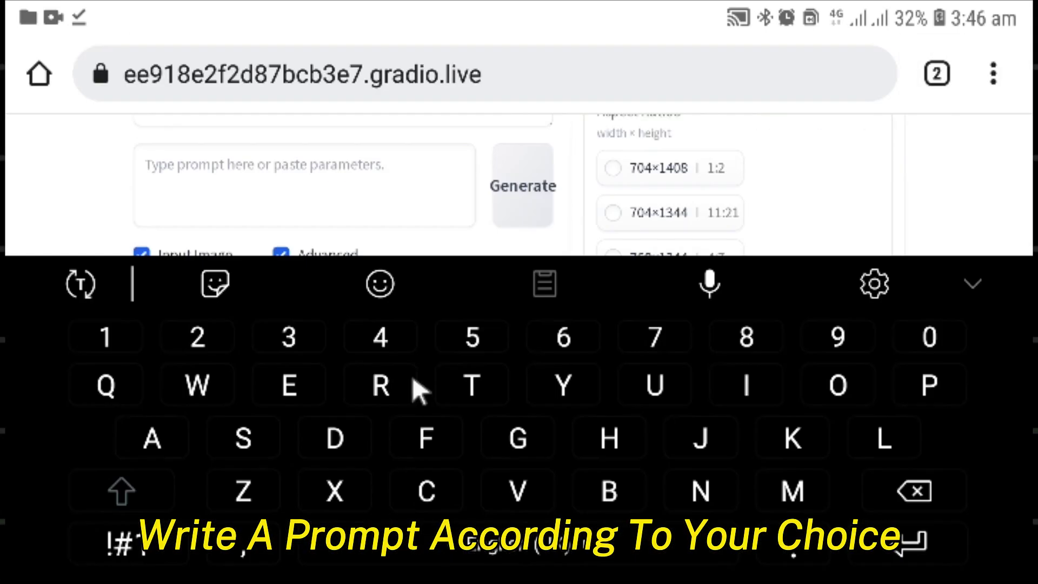
{"action": "type", "text": "Beautiful blonde girl standing with a c"}
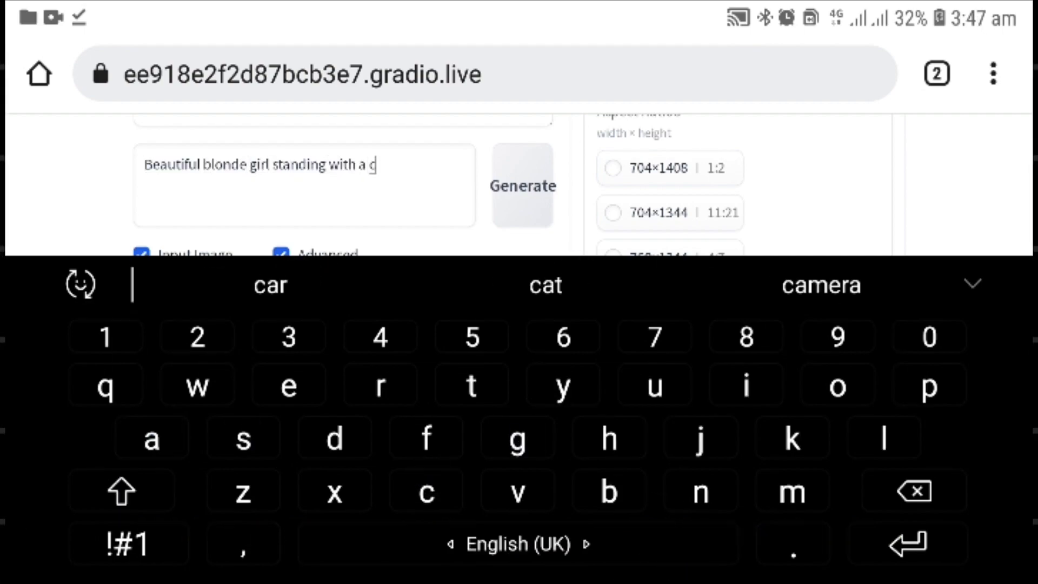
{"action": "type", "text": "ar"}
{"action": "left_click", "coordinate": [523, 192]}
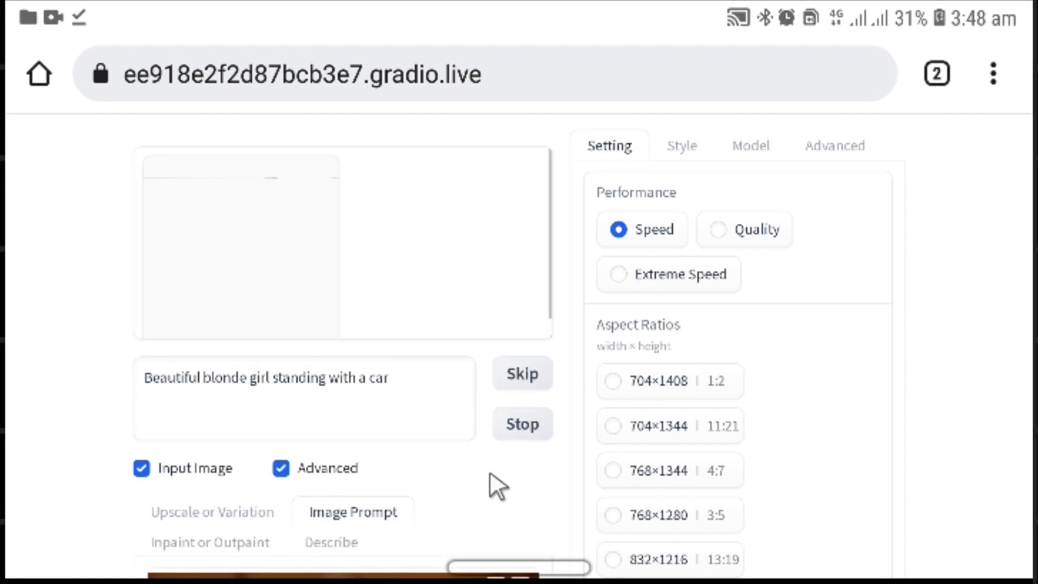
{"action": "left_click", "coordinate": [308, 243]}
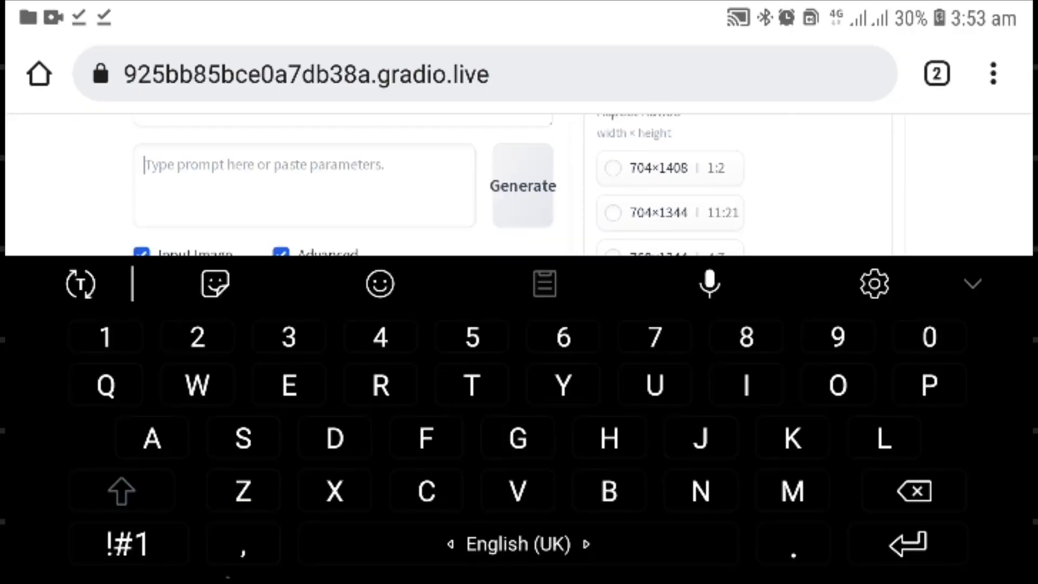
{"action": "type", "text": "Beautiful blonde girl"}
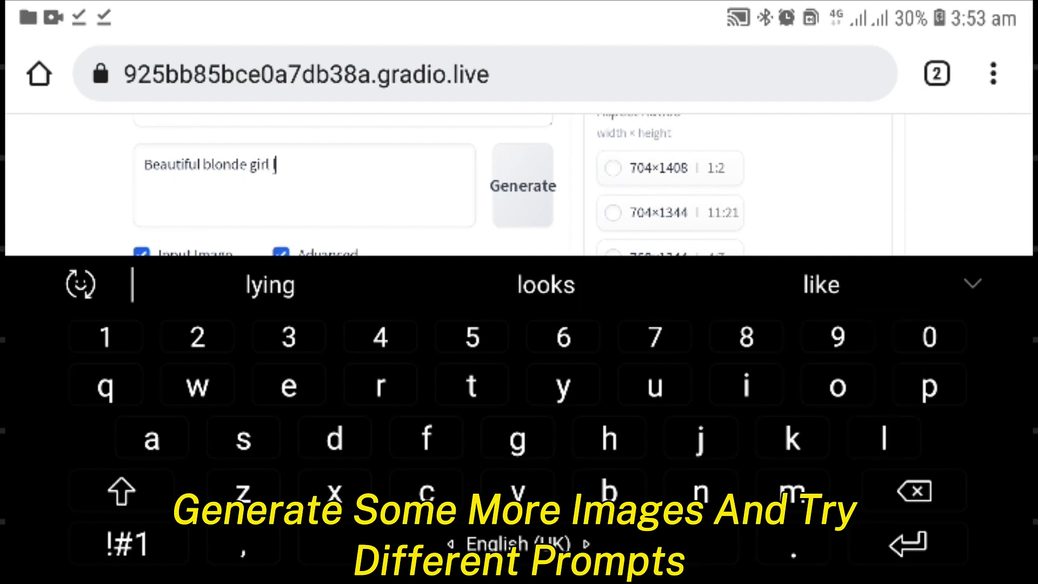
{"action": "type", "text": "n 3 beach"}
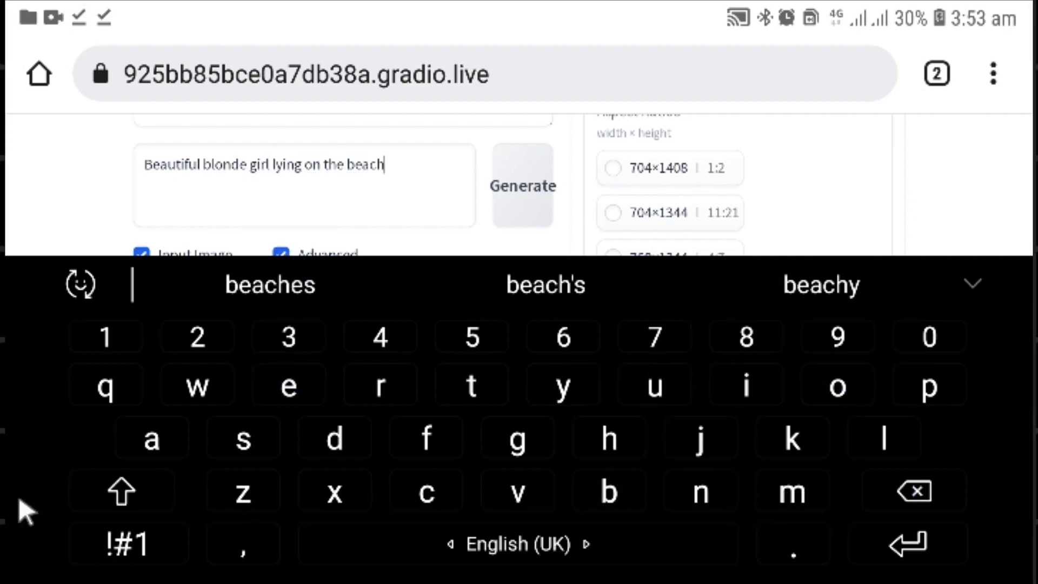
Generate the 'blonde girl lying on the beach' image and download it.
{"action": "left_click", "coordinate": [522, 185]}
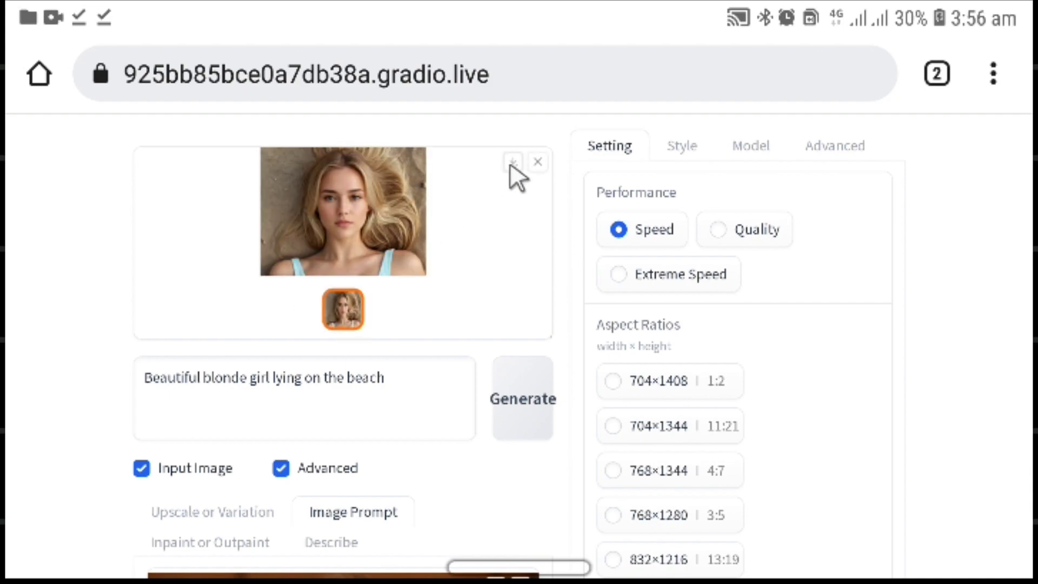
{"action": "left_click", "coordinate": [510, 161]}
{"action": "left_click", "coordinate": [538, 268]}
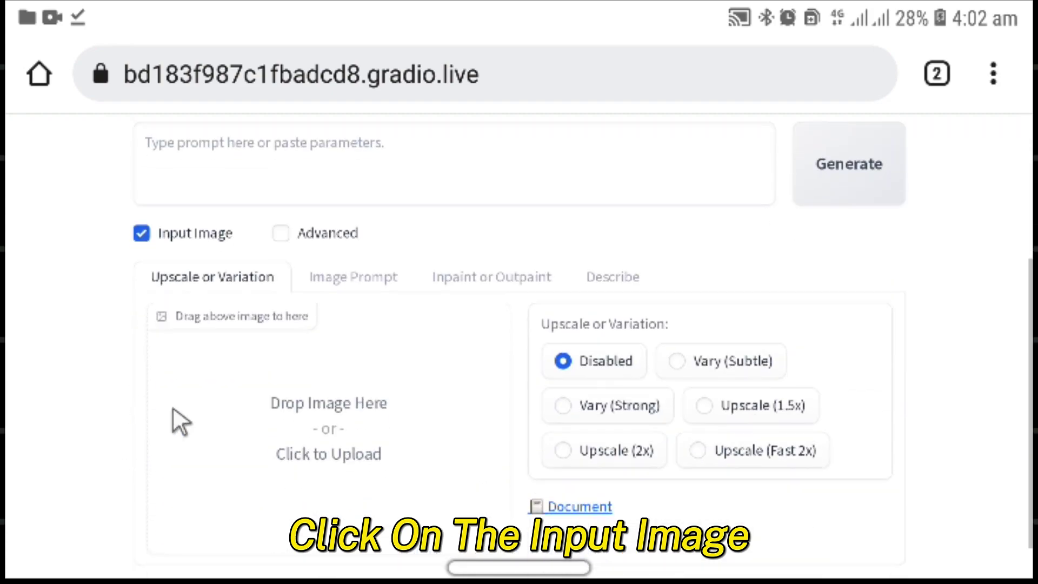
Load the beach portrait into the Inpaint or Outpaint canvas.
{"action": "left_click", "coordinate": [458, 279]}
{"action": "left_click", "coordinate": [309, 445]}
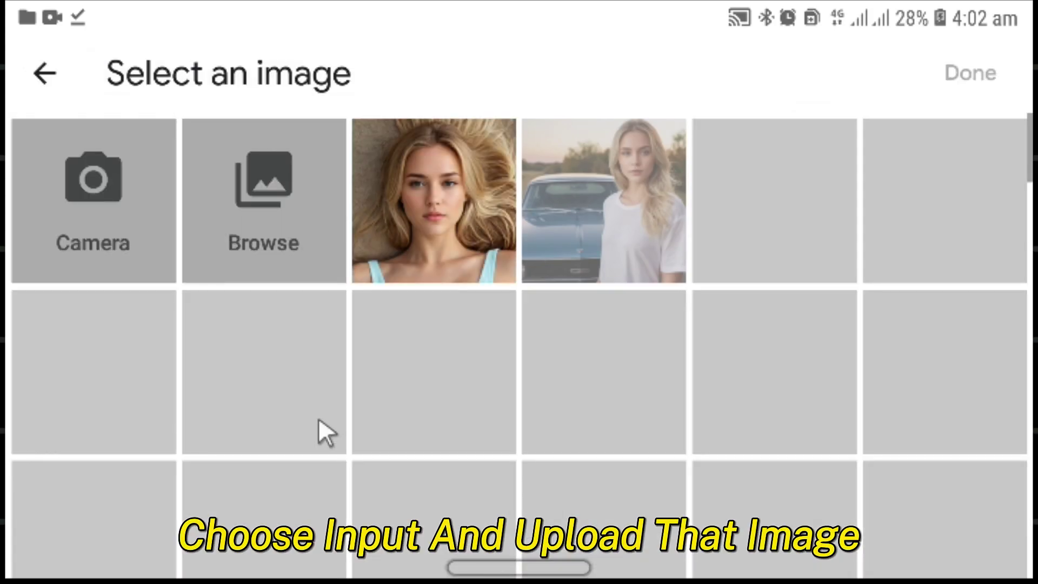
{"action": "left_click", "coordinate": [445, 195]}
{"action": "left_click", "coordinate": [959, 86]}
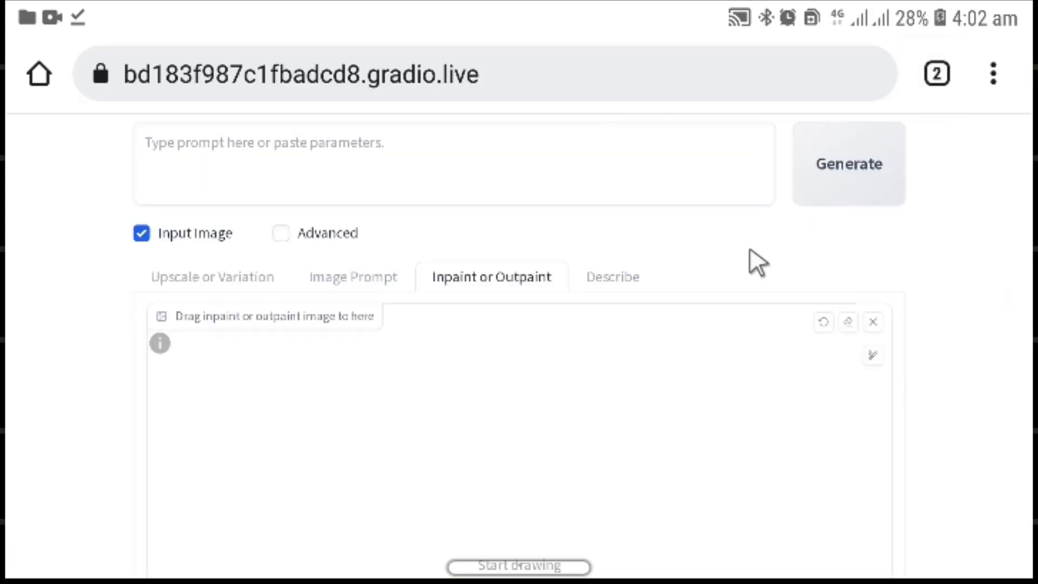
{"action": "scroll", "coordinate": [602, 316], "scroll_direction": "down", "scroll_amount": 3}
{"action": "scroll", "coordinate": [493, 333], "scroll_direction": "down", "scroll_amount": 2}
{"action": "left_click_drag", "start_coordinate": [486, 332], "coordinate": [527, 339]}
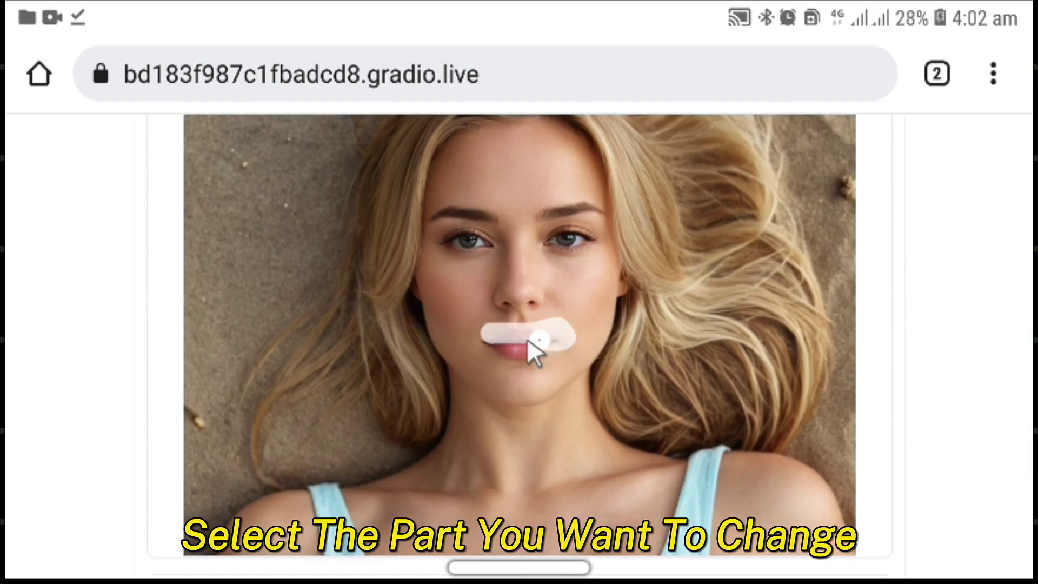
Inpaint the lips with the prompt 'Pink lips' and download the result.
{"action": "left_click", "coordinate": [460, 190]}
{"action": "type", "text": "Pink lips"}
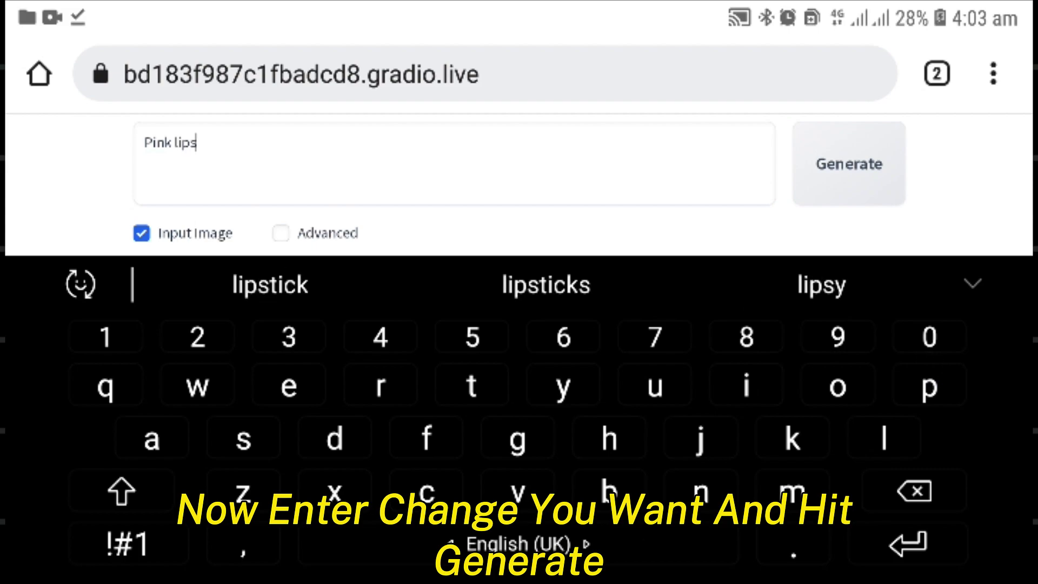
{"action": "left_click", "coordinate": [810, 171]}
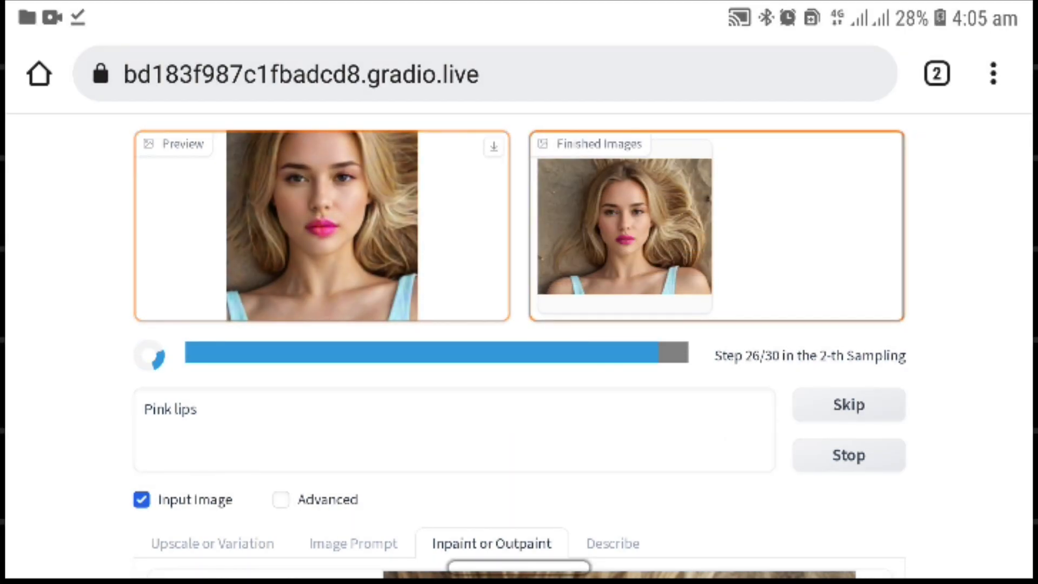
{"action": "left_click", "coordinate": [535, 263]}
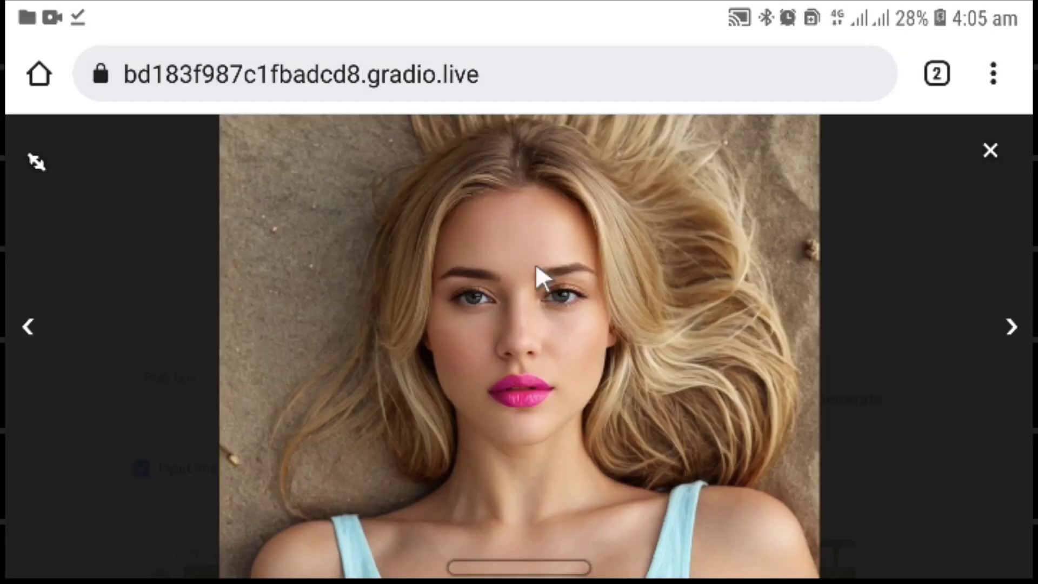
{"action": "left_click", "coordinate": [1011, 328]}
{"action": "left_click", "coordinate": [990, 150]}
{"action": "left_click", "coordinate": [865, 167]}
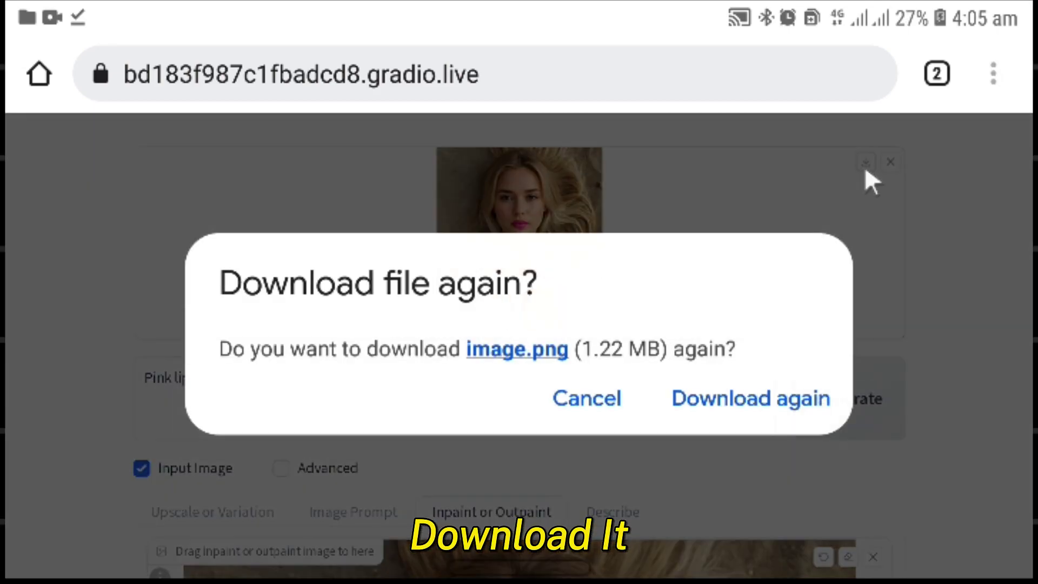
{"action": "left_click", "coordinate": [750, 397]}
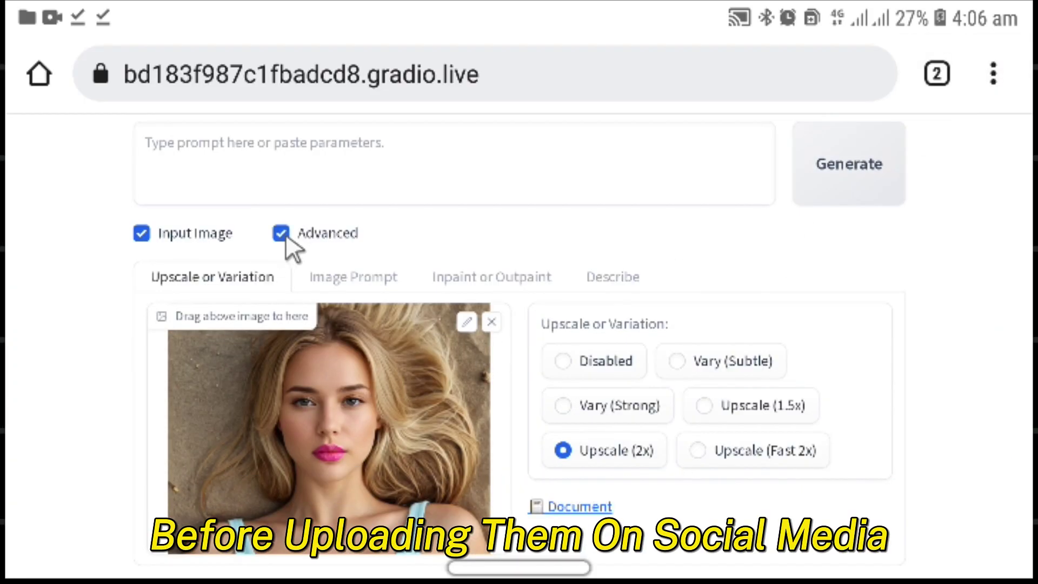
With Advanced off, run the 2x upscale and download the 2304×1792 image.
{"action": "left_click", "coordinate": [281, 376]}
{"action": "left_click", "coordinate": [852, 320]}
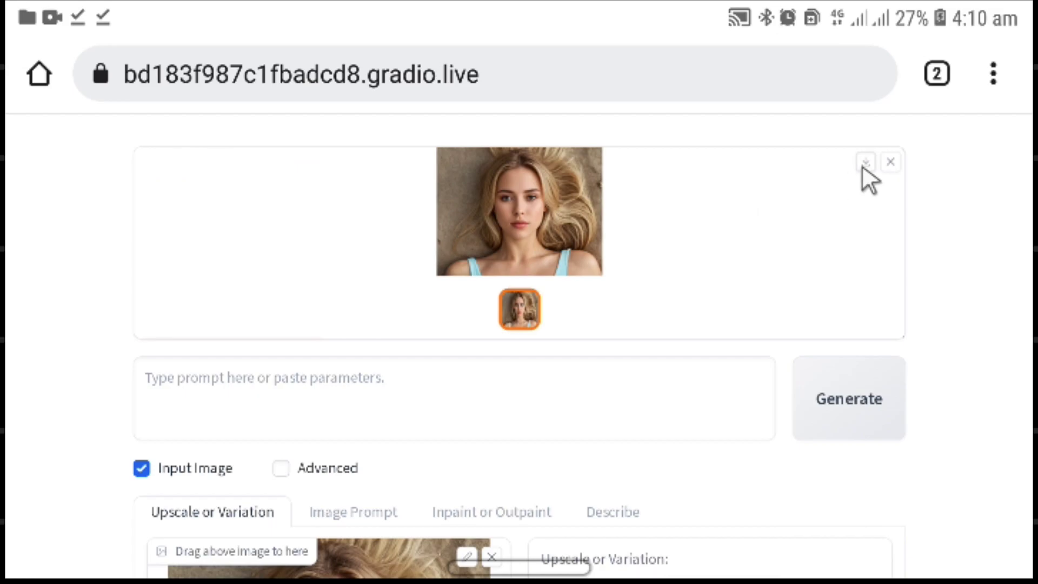
{"action": "left_click", "coordinate": [865, 164]}
{"action": "double_click", "coordinate": [784, 224]}
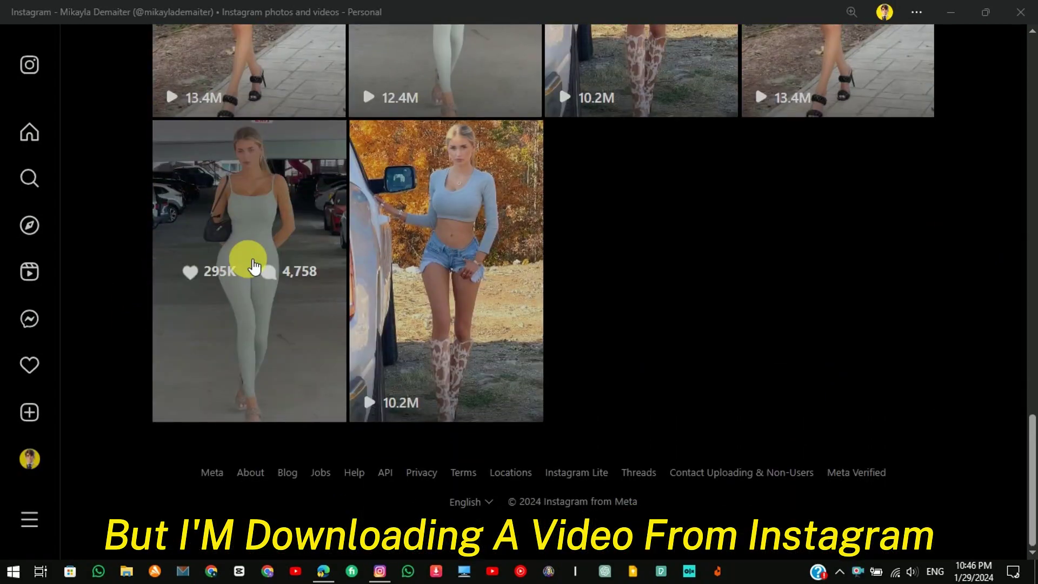
Copy the grey-jumpsuit reel's link and download it as a video through snapinsta.app.
{"action": "left_click", "coordinate": [253, 266]}
{"action": "left_click", "coordinate": [539, 283]}
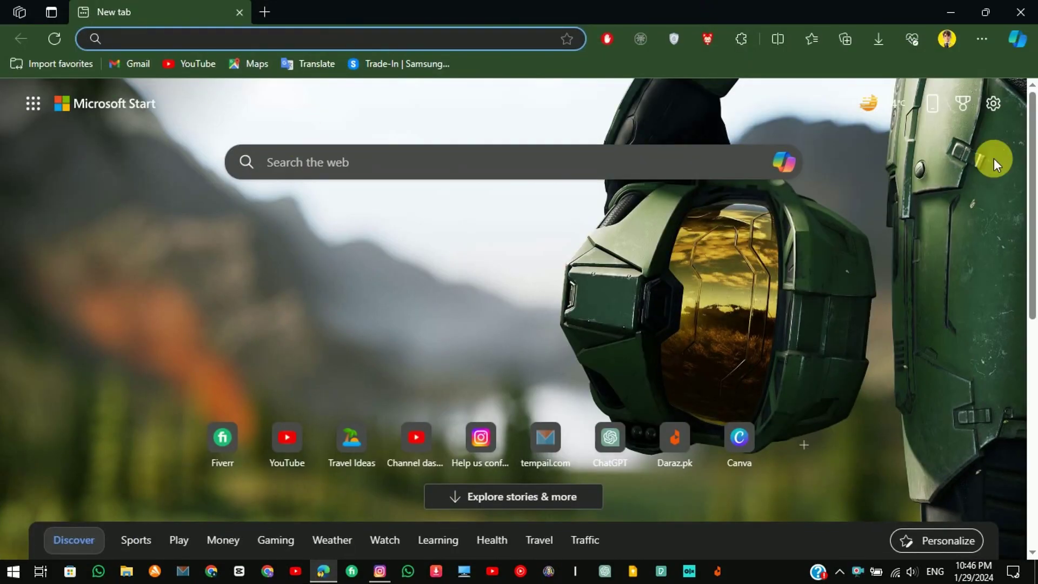
{"action": "type", "text": "insta"}
{"action": "key", "text": "Return"}
{"action": "left_click", "coordinate": [283, 175]}
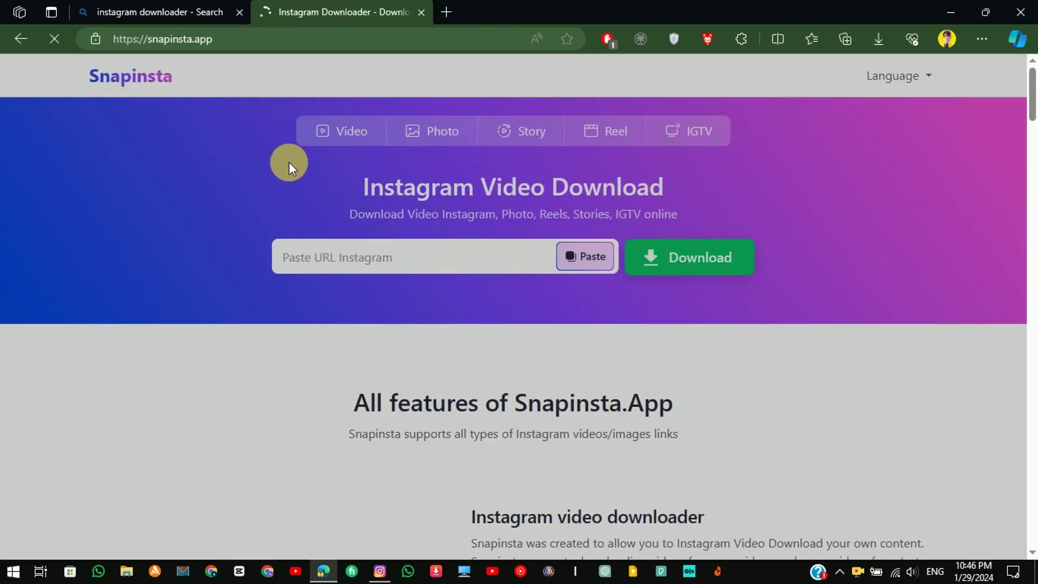
{"action": "left_click", "coordinate": [677, 260]}
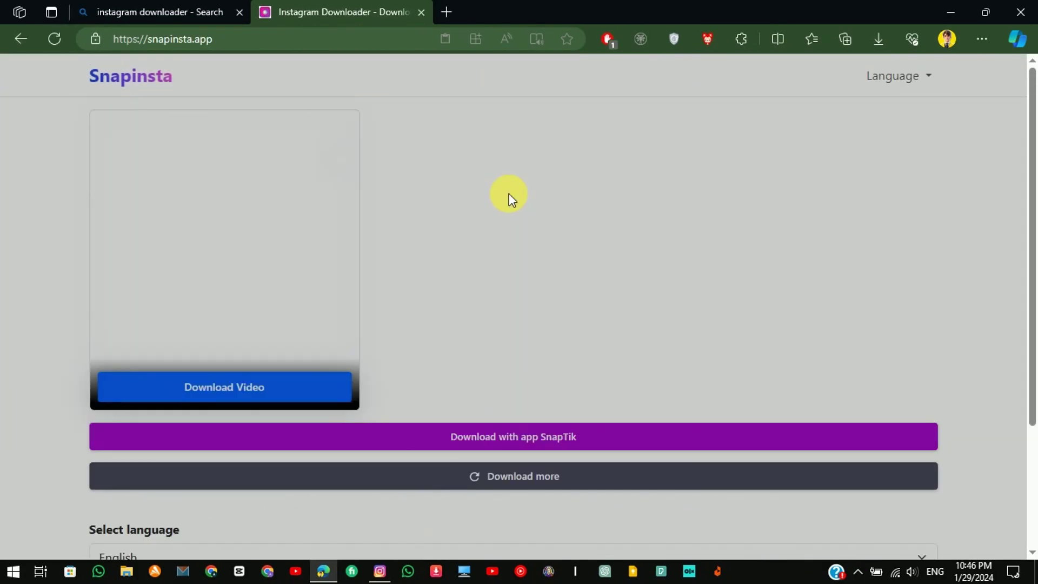
{"action": "left_click", "coordinate": [297, 391]}
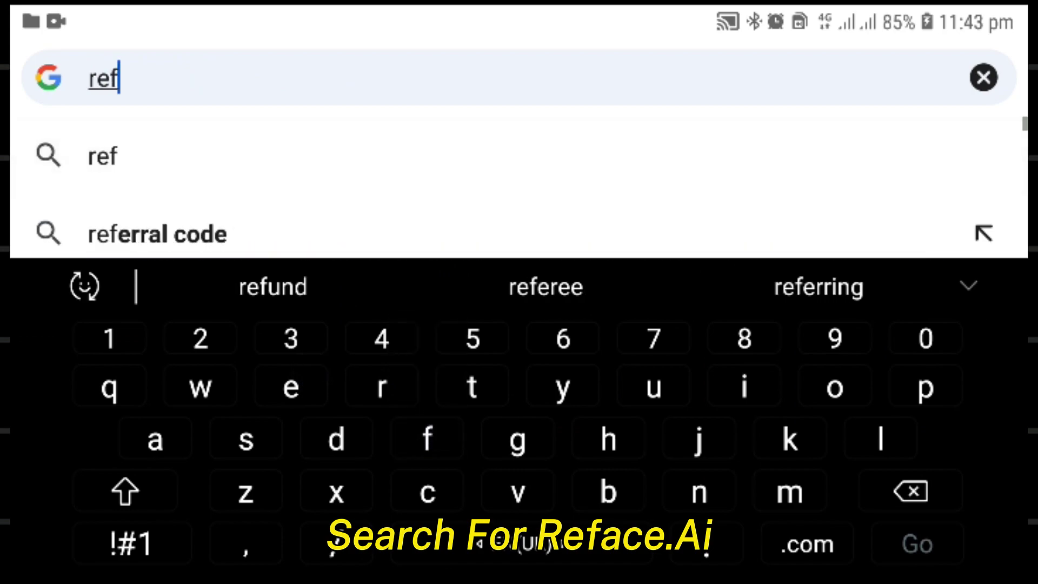
Find reface.ai through a Google search, start it on the web, and sign in with Google.
{"action": "left_click", "coordinate": [134, 233]}
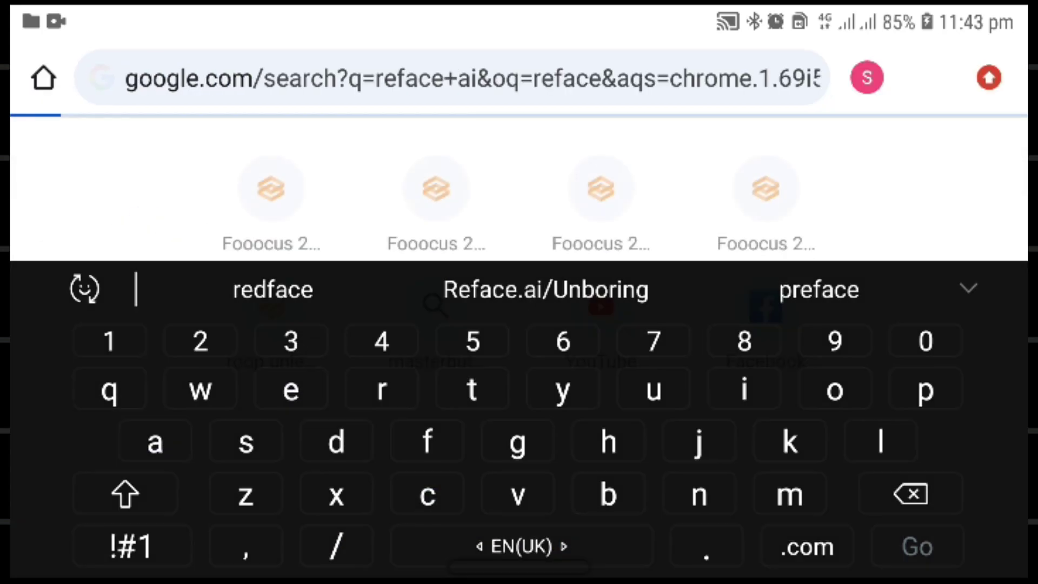
{"action": "scroll", "coordinate": [397, 223], "scroll_direction": "down", "scroll_amount": 2}
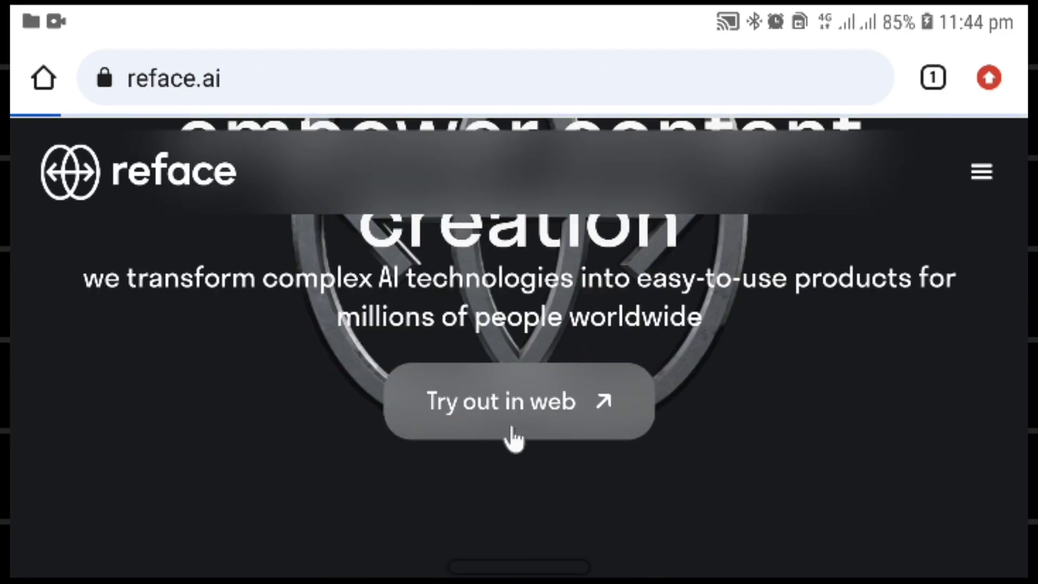
{"action": "left_click", "coordinate": [512, 435]}
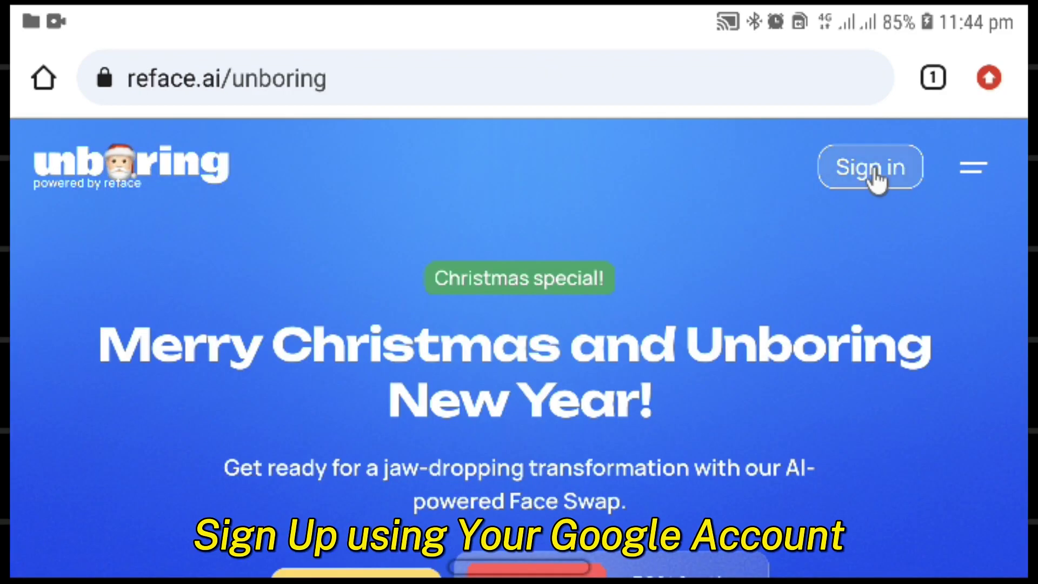
{"action": "left_click", "coordinate": [875, 179]}
{"action": "left_click", "coordinate": [562, 314]}
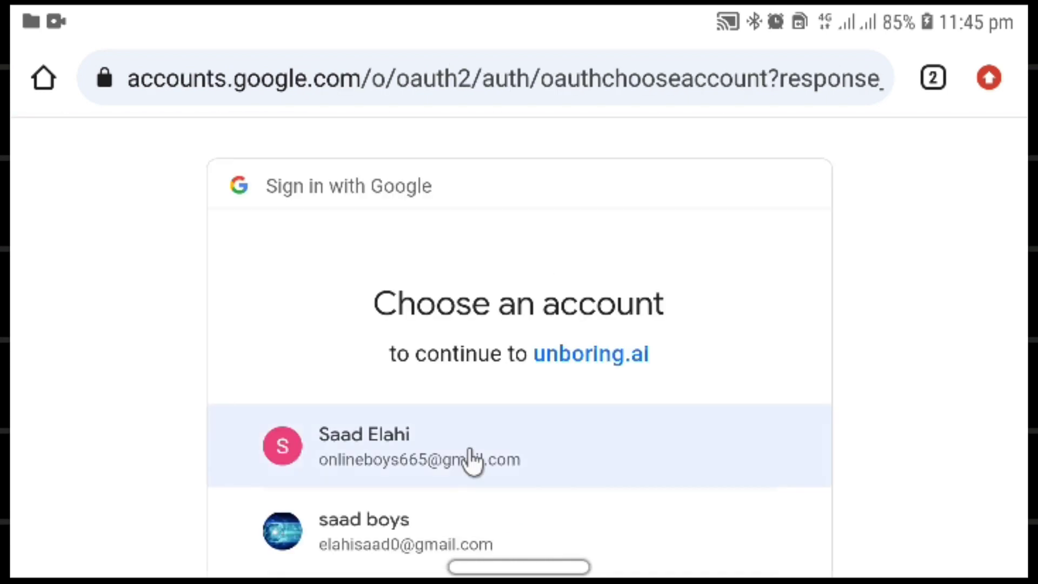
{"action": "left_click", "coordinate": [472, 460]}
{"action": "left_click", "coordinate": [636, 454]}
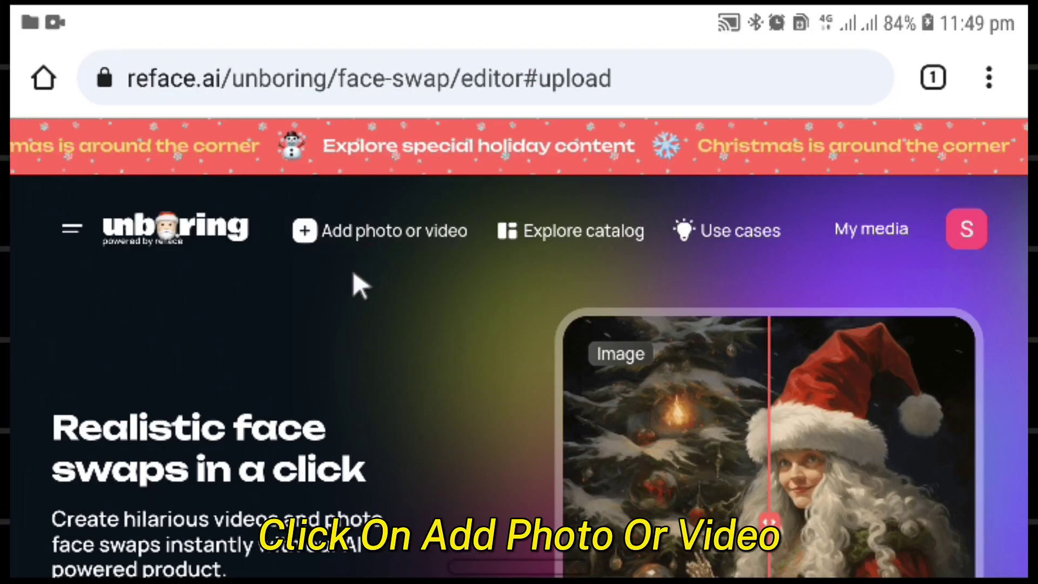
Upload the downloaded grey-jumpsuit reel into the Reface face-swap editor.
{"action": "left_click", "coordinate": [381, 232]}
{"action": "left_click", "coordinate": [439, 345]}
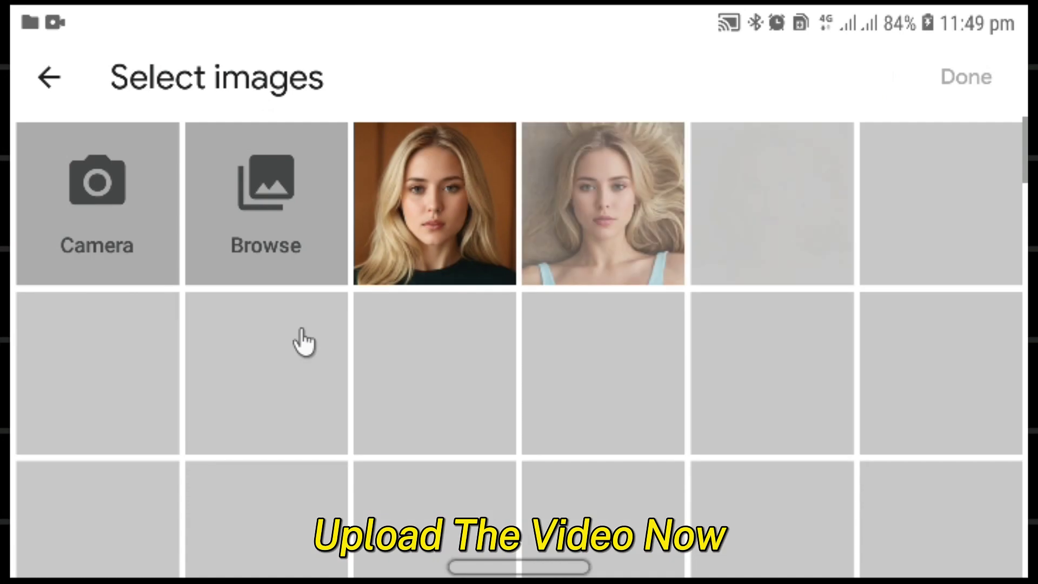
{"action": "left_click", "coordinate": [267, 208]}
{"action": "left_click", "coordinate": [70, 239]}
{"action": "left_click", "coordinate": [902, 54]}
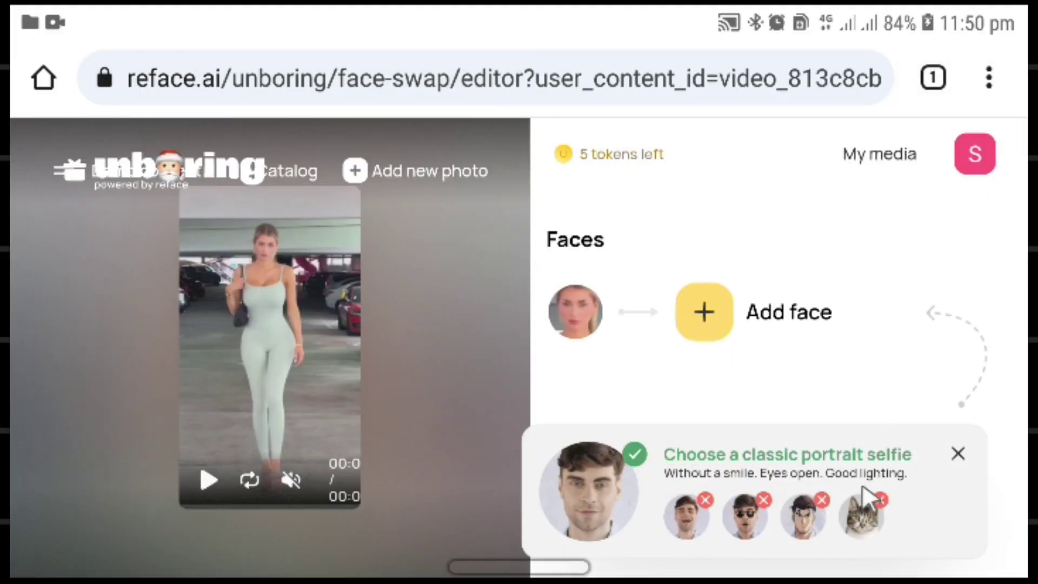
Add the blonde brown-background portrait as the face and swap it into the video.
{"action": "left_click", "coordinate": [705, 312]}
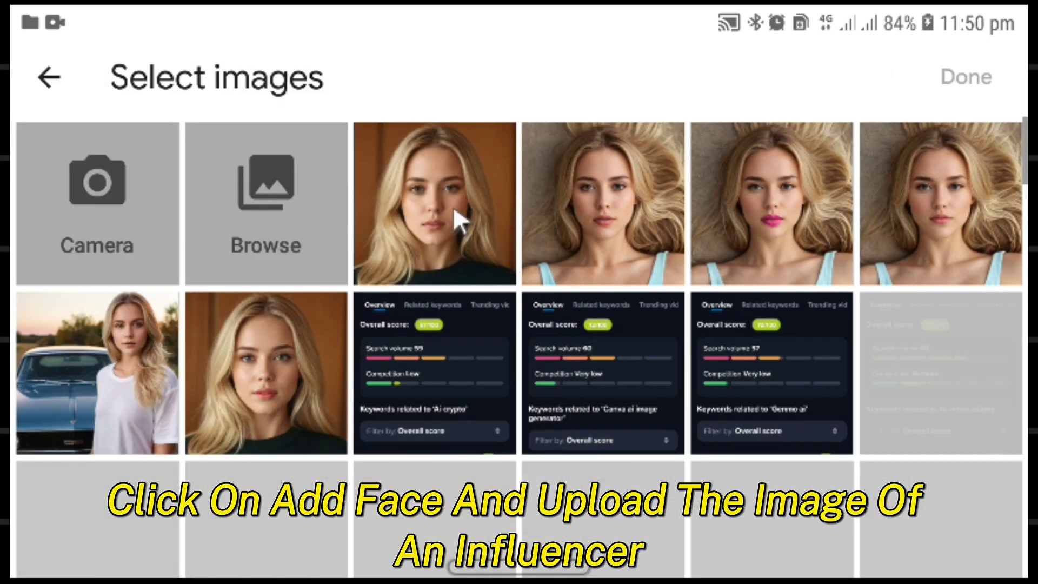
{"action": "left_click", "coordinate": [452, 206]}
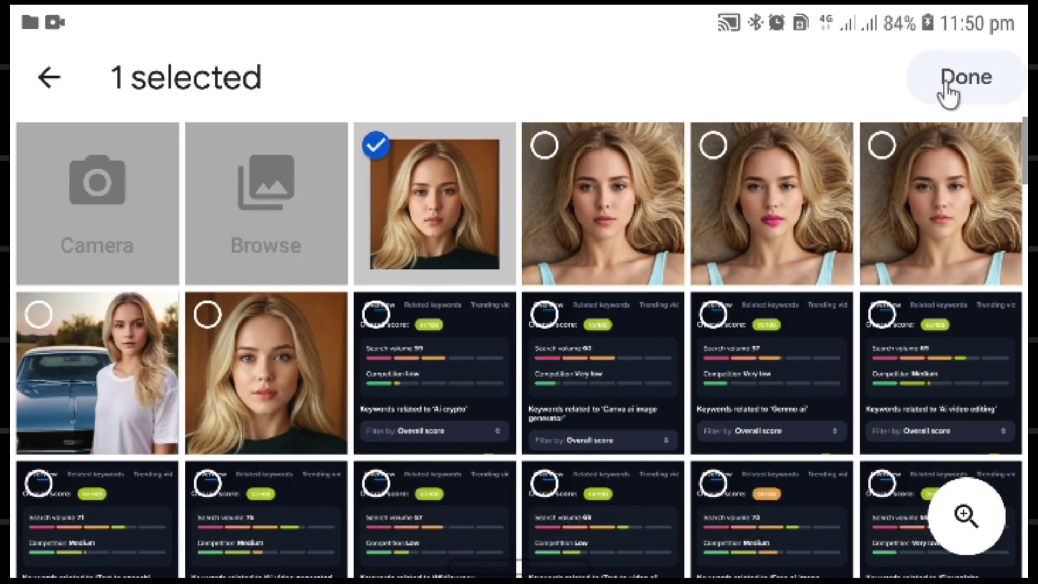
{"action": "left_click", "coordinate": [965, 77]}
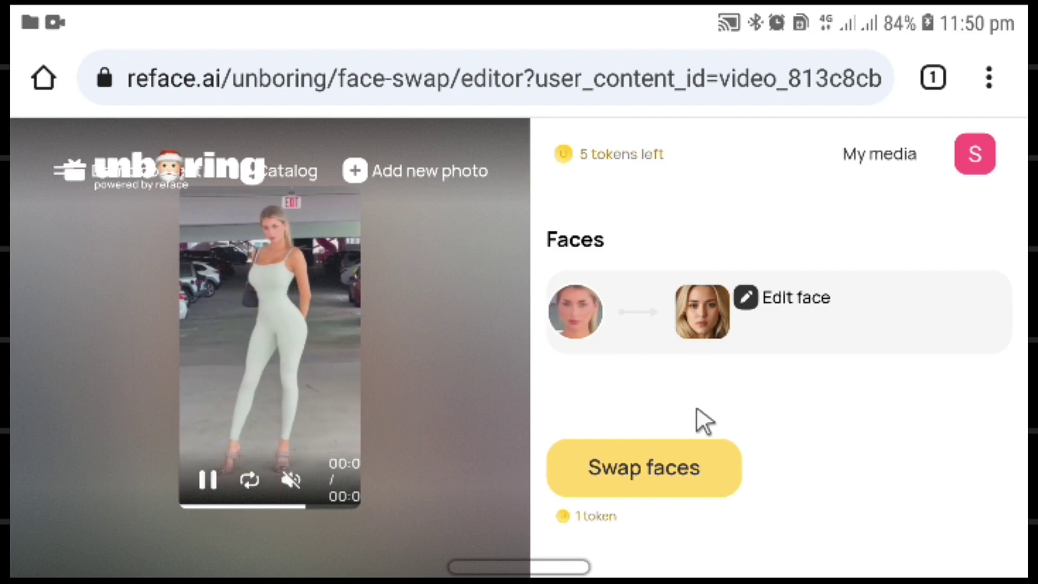
{"action": "left_click", "coordinate": [674, 468]}
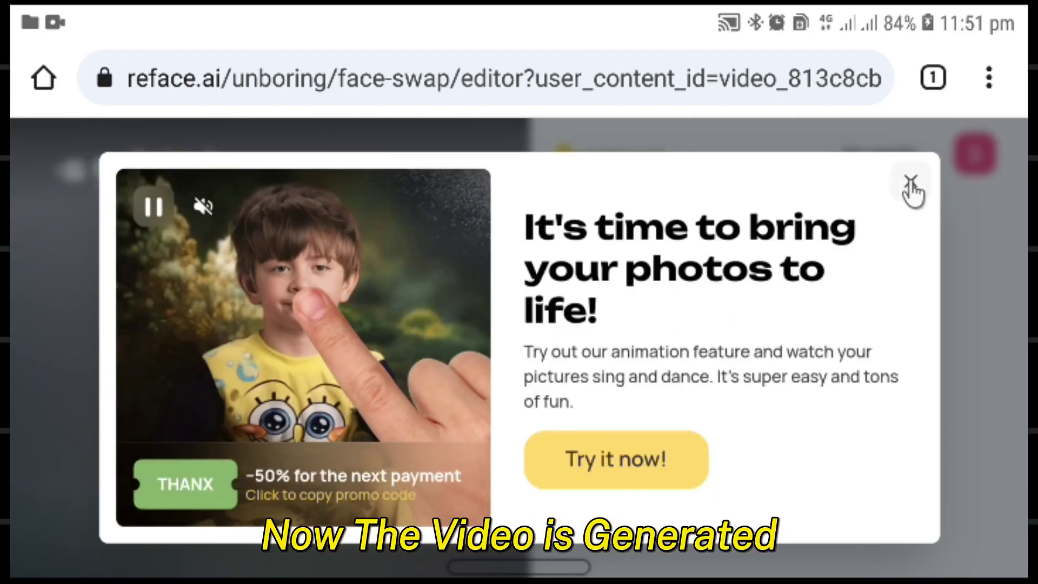
{"action": "left_click", "coordinate": [911, 185]}
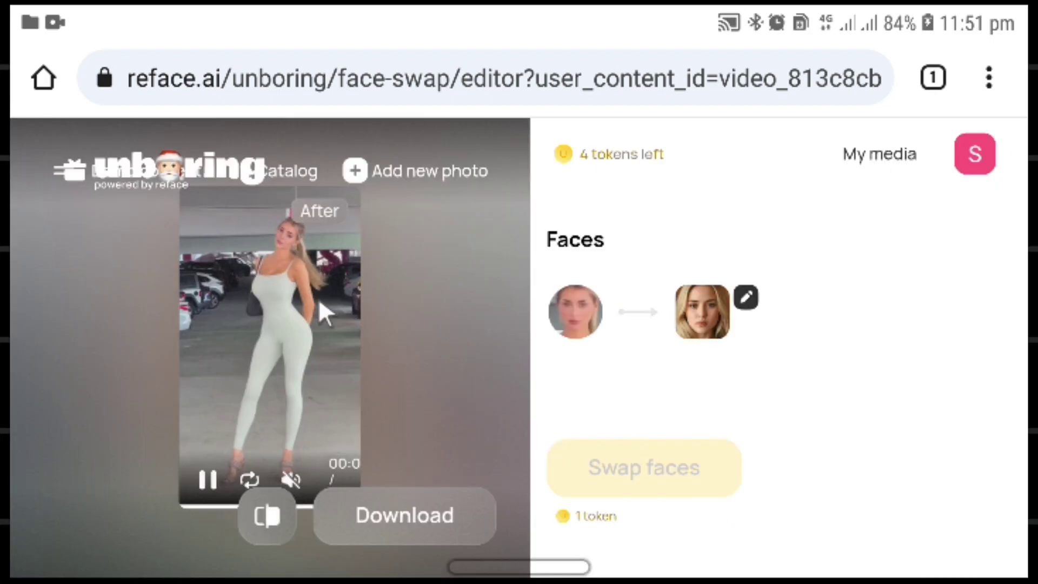